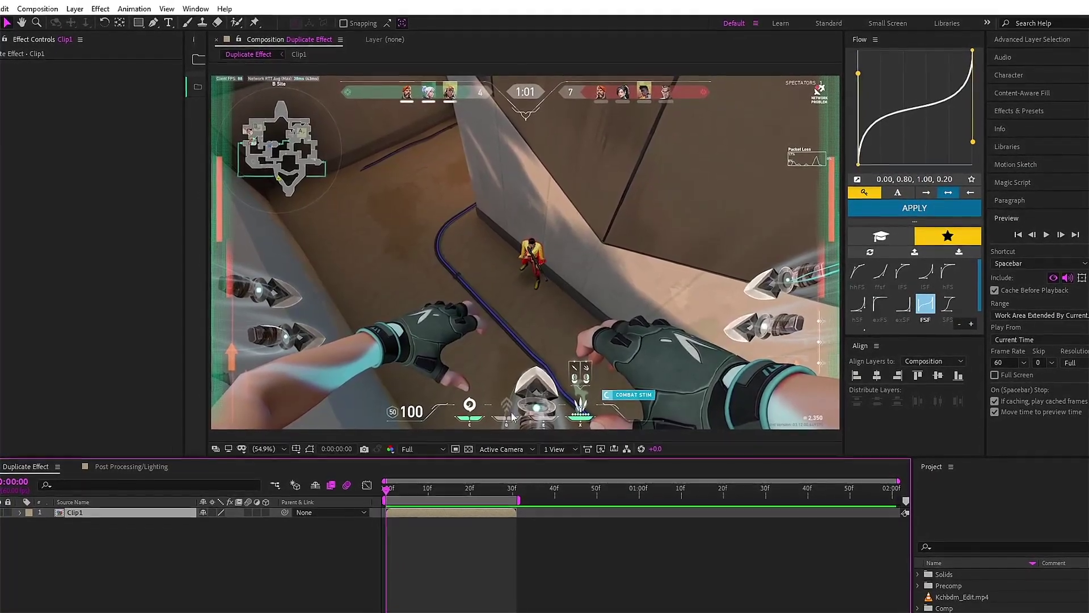
# - Duplicate the Clip1 layer and rename the lower copy BG
pyautogui.press('space')
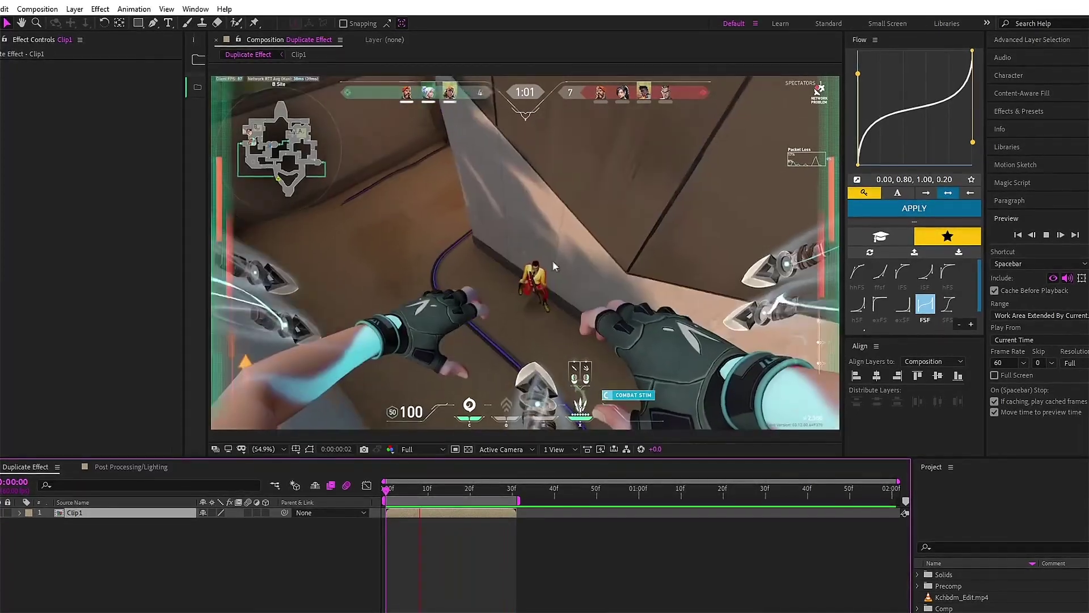
pyautogui.press('space')
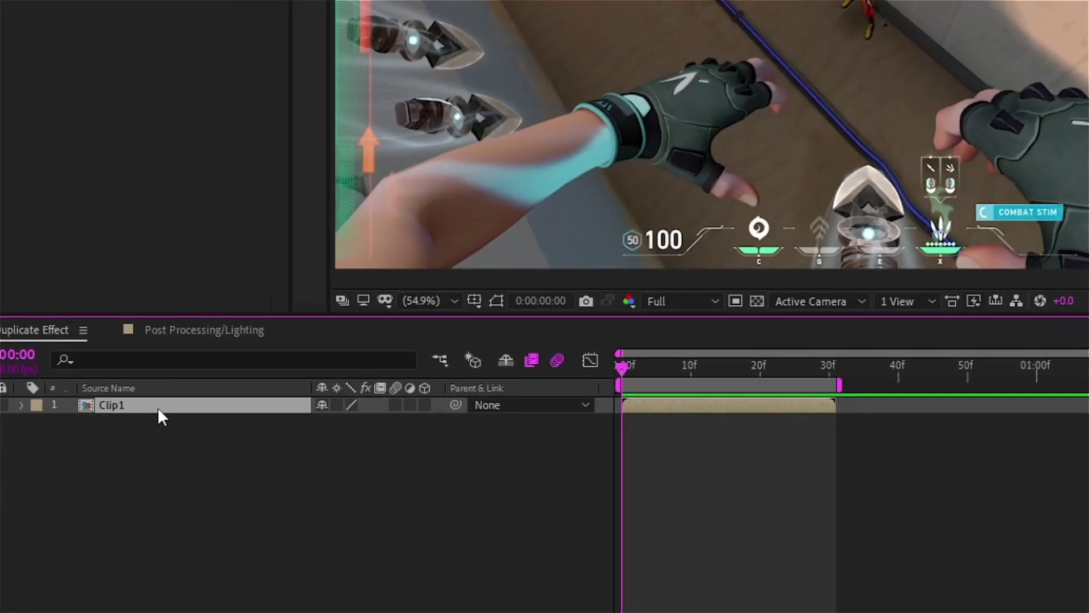
pyautogui.hotkey('ctrl', 'd')
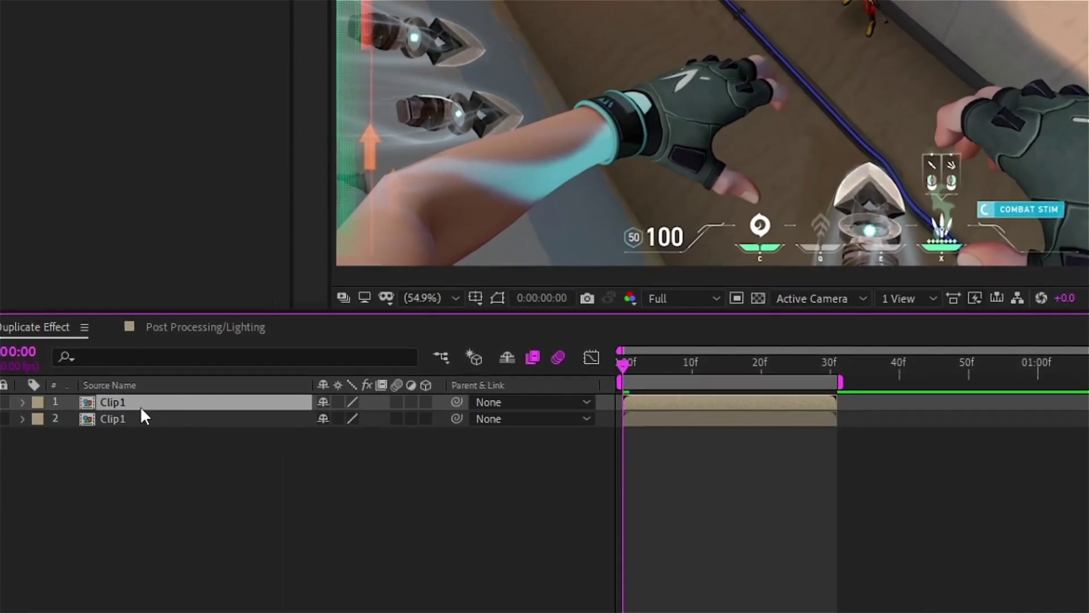
pyautogui.click(137, 418)
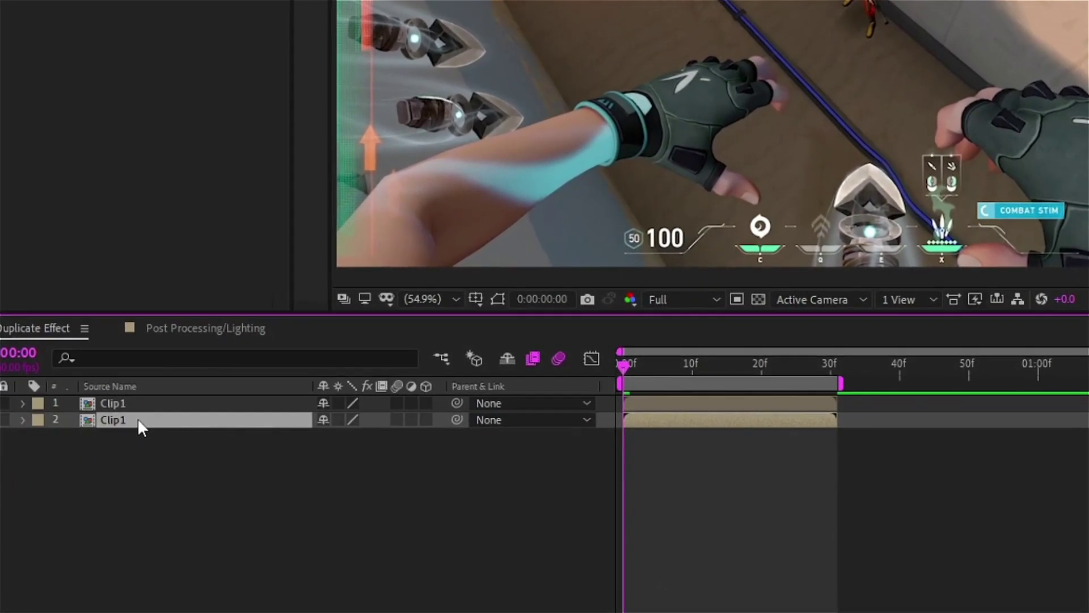
pyautogui.press('Return')
pyautogui.write('BG')
pyautogui.press('Return')
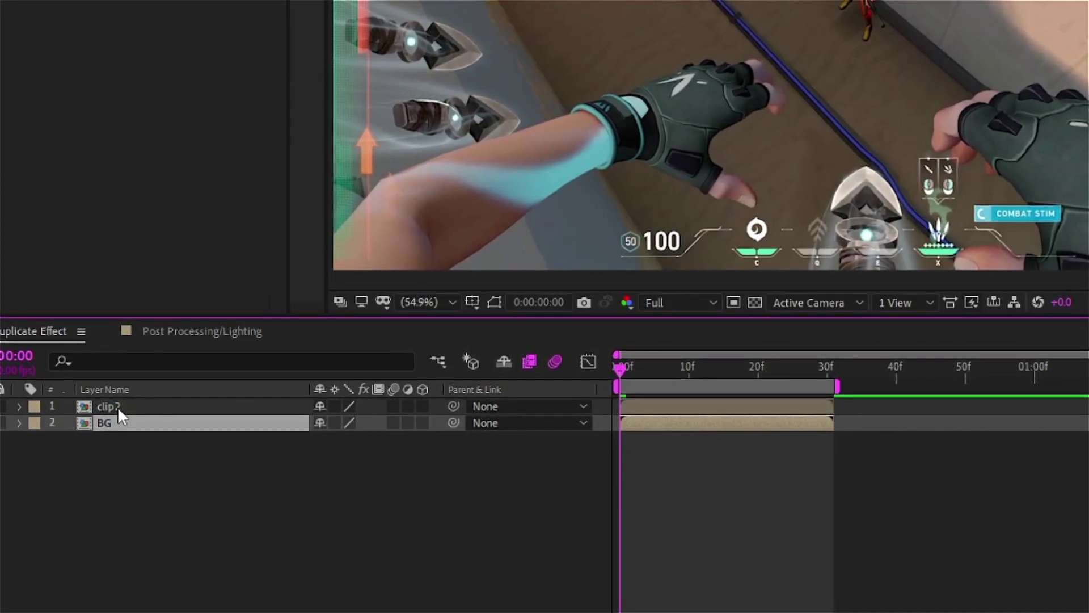
# - Rename the upper copy of the clip layer Roto
pyautogui.click(117, 406)
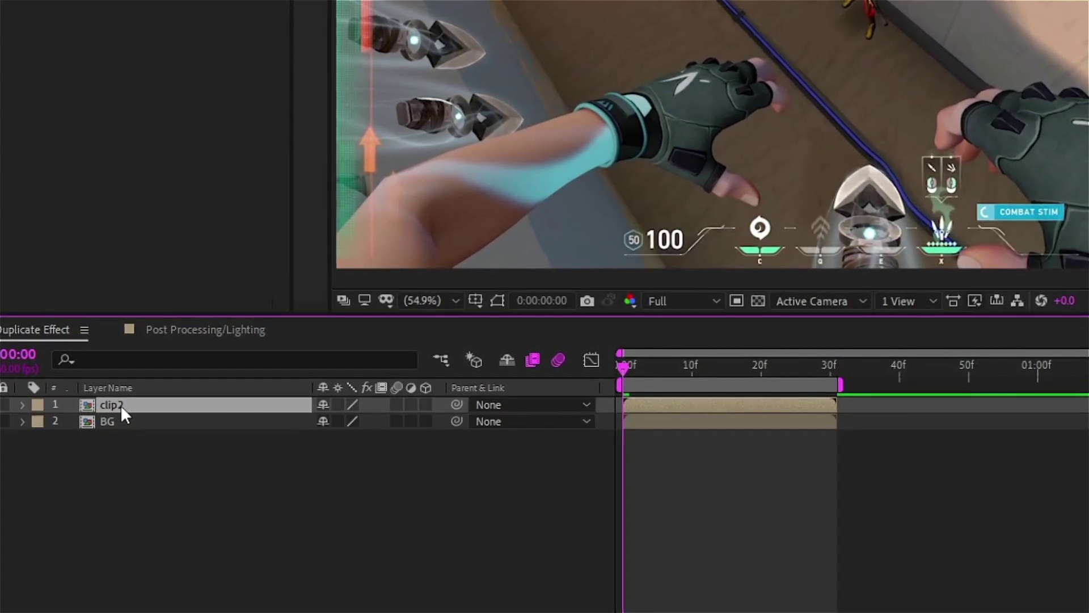
pyautogui.press('Return')
pyautogui.write('Roto')
pyautogui.press('Return')
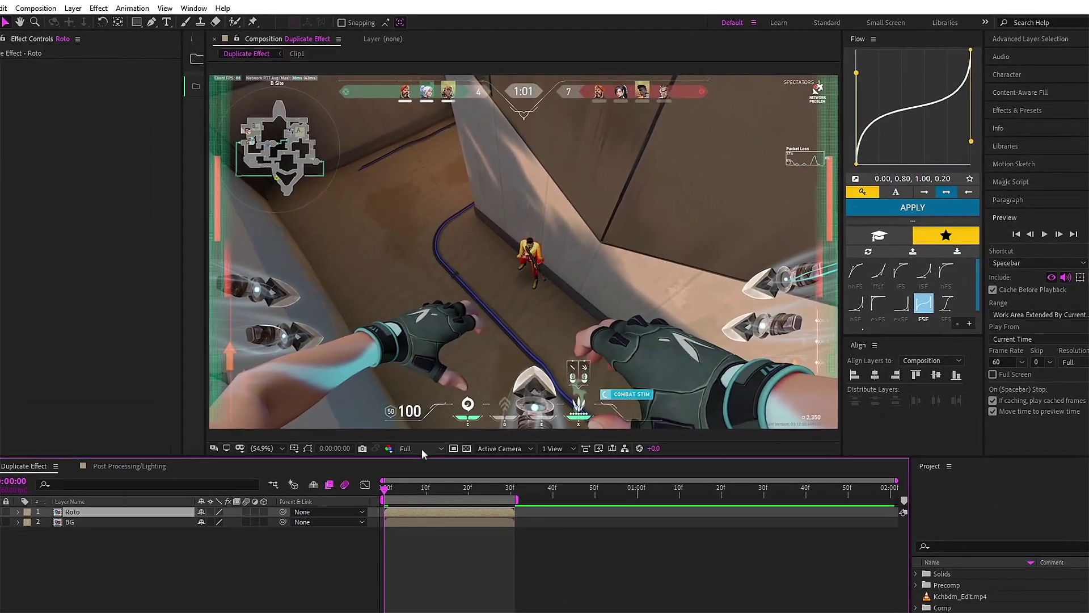
# - Open the Roto layer in its own viewer at frame 0 with the Roto Brush tool active
pyautogui.click(421, 448)
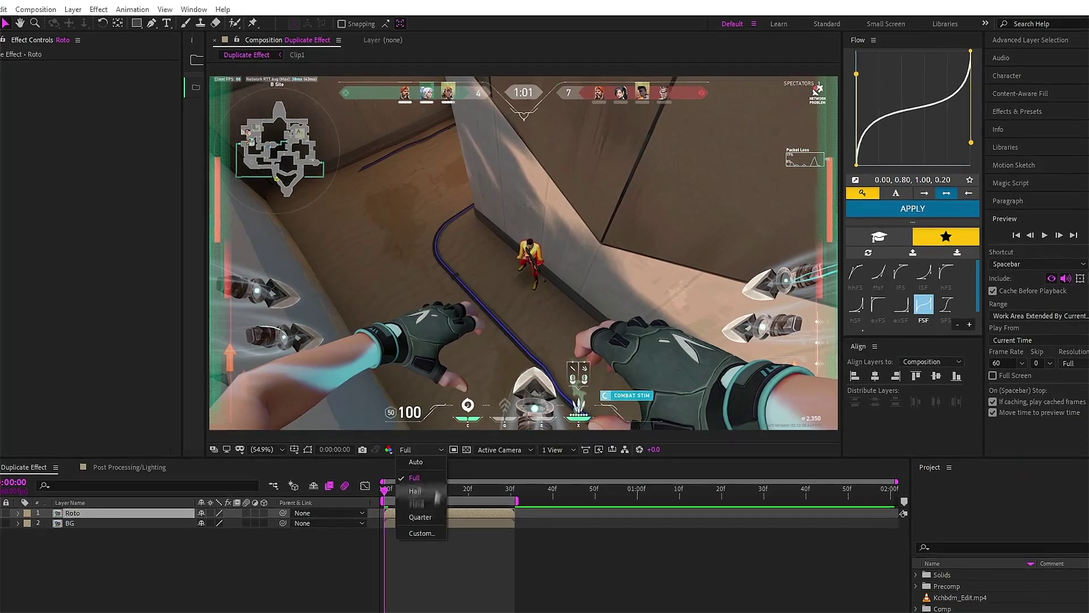
pyautogui.click(423, 491)
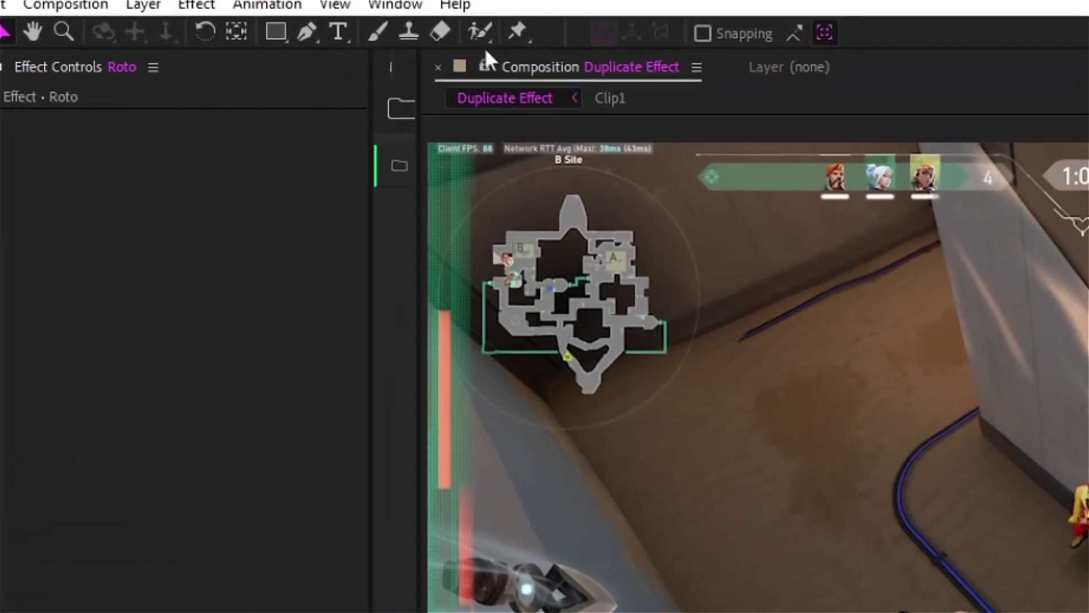
pyautogui.click(486, 29)
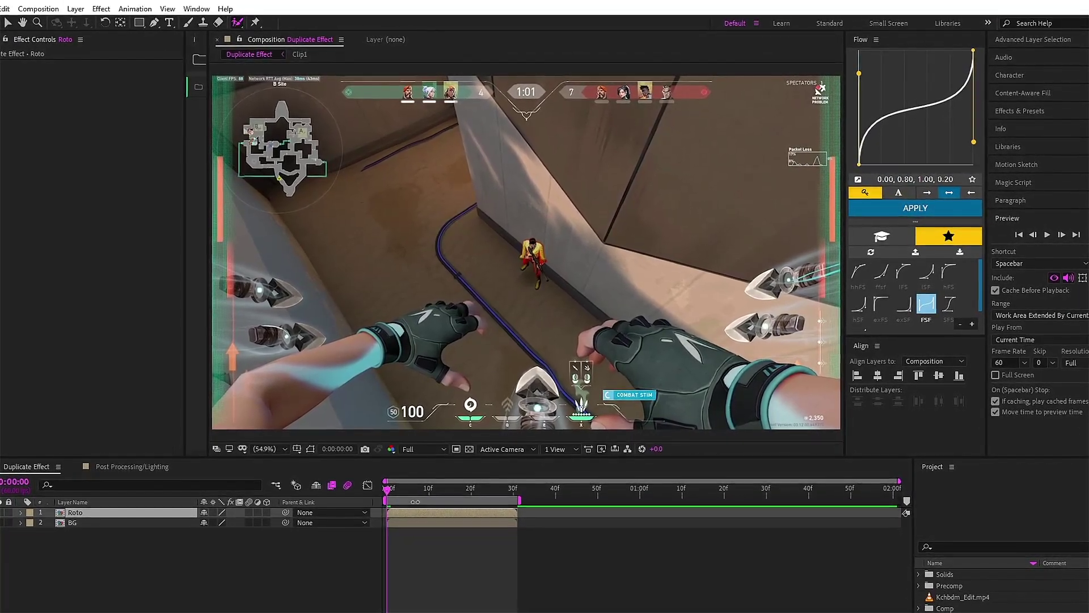
pyautogui.doubleClick(405, 512)
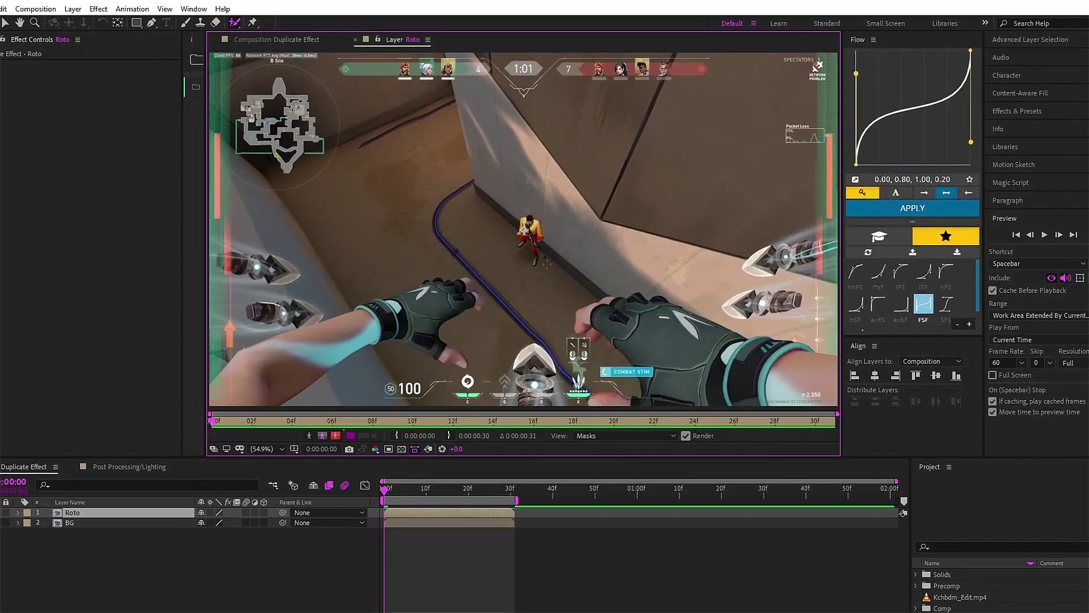
pyautogui.scroll(1, 521, 233)
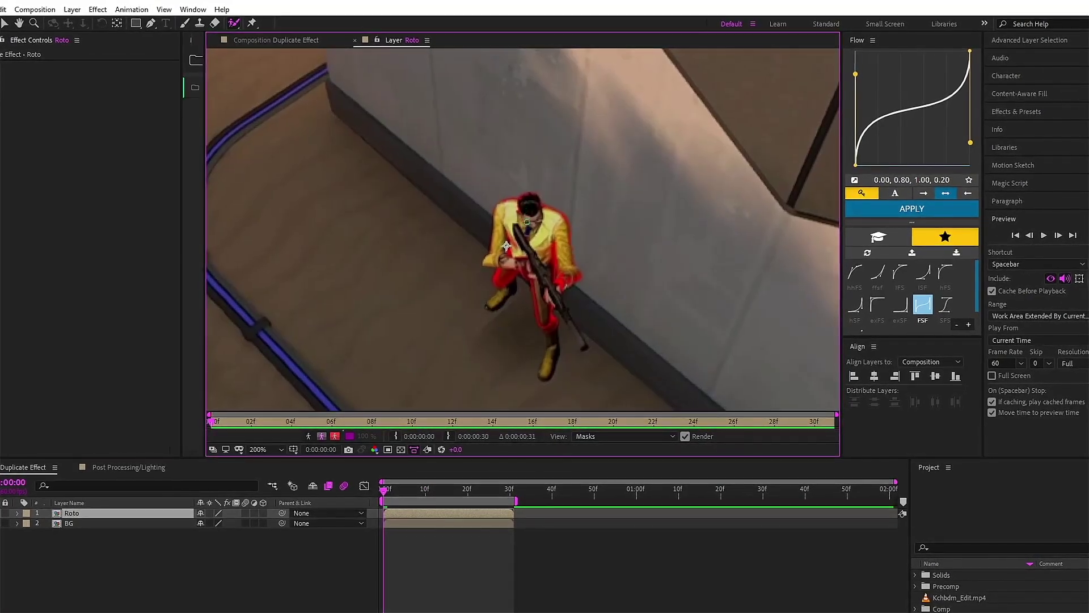
pyautogui.moveTo(385, 492); pyautogui.dragTo(384, 493)
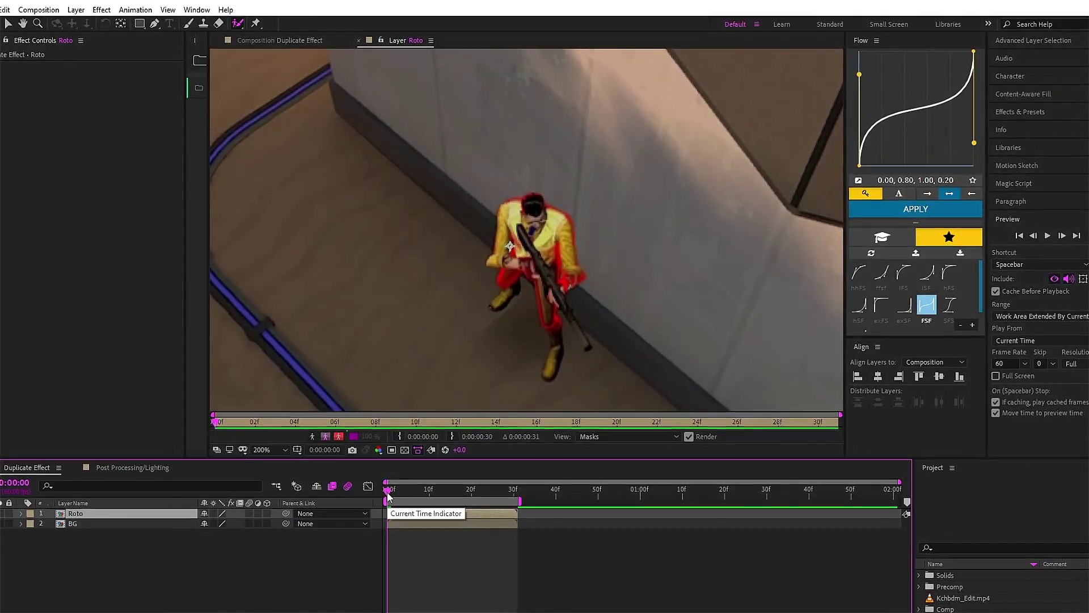
pyautogui.moveTo(387, 496); pyautogui.dragTo(386, 495)
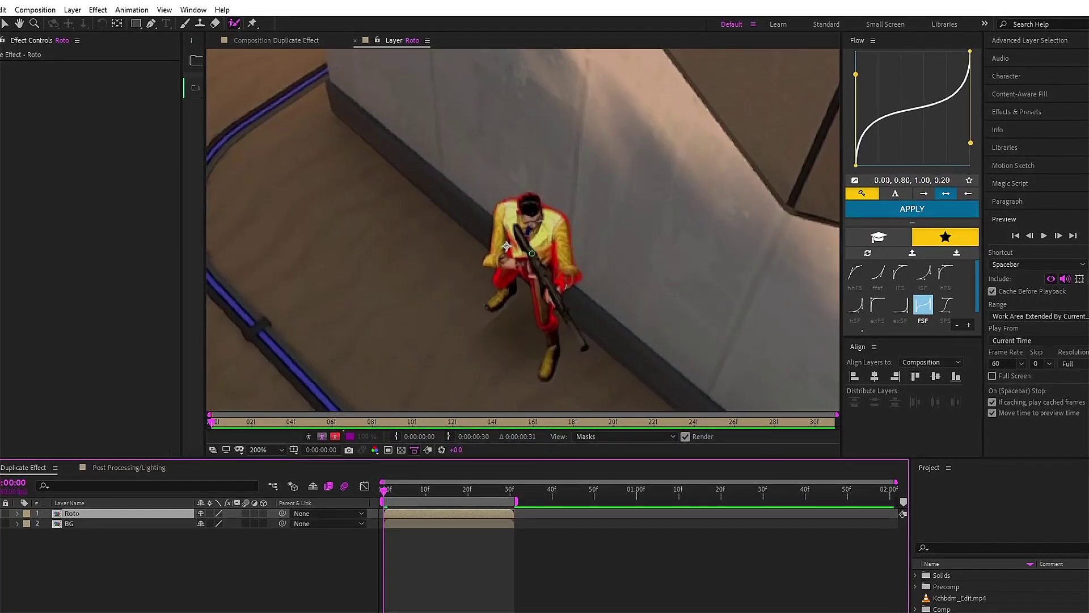
# - Roto-brush the yellow-jacketed character including boots, arms and rifle, and exclude the background patch beside the rifle
pyautogui.moveTo(534, 224); pyautogui.dragTo(546, 344)
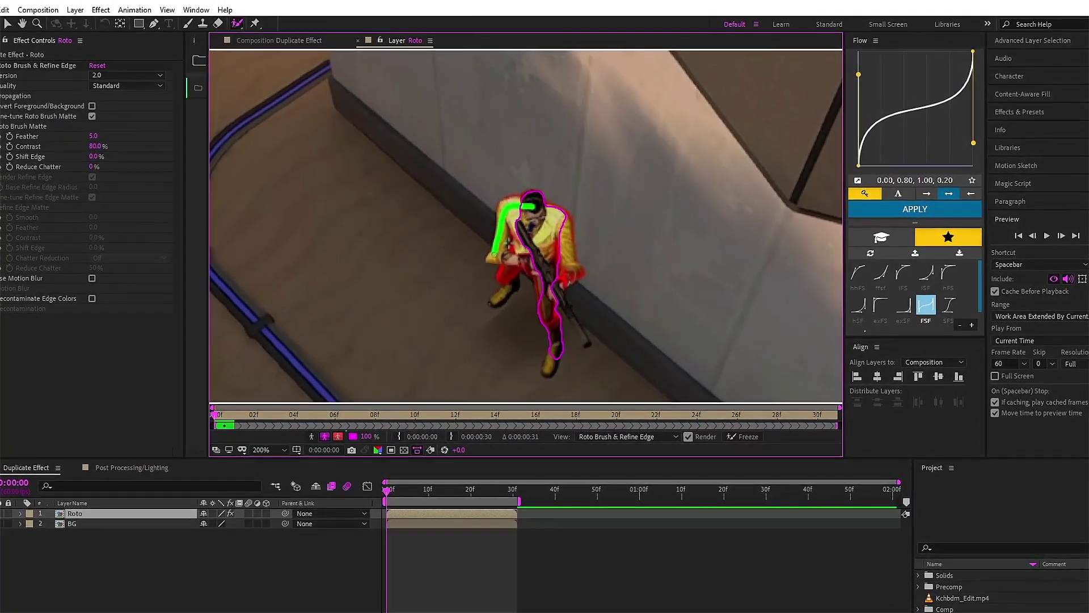
pyautogui.moveTo(519, 263)
pyautogui.mouseDown()
pyautogui.moveTo(495, 304)
pyautogui.moveTo(512, 277)
pyautogui.moveTo(536, 273)
pyautogui.moveTo(539, 301)
pyautogui.mouseUp()
pyautogui.moveTo(545, 372); pyautogui.dragTo(546, 371)
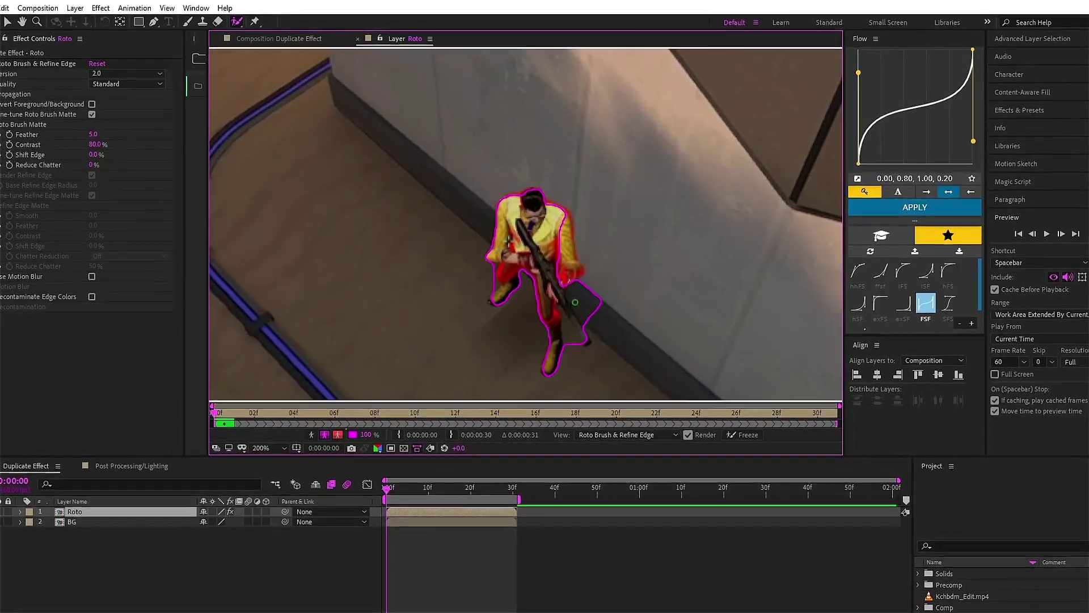
pyautogui.moveTo(575, 347)
pyautogui.mouseDown()
pyautogui.moveTo(567, 331)
pyautogui.moveTo(580, 297)
pyautogui.mouseUp()
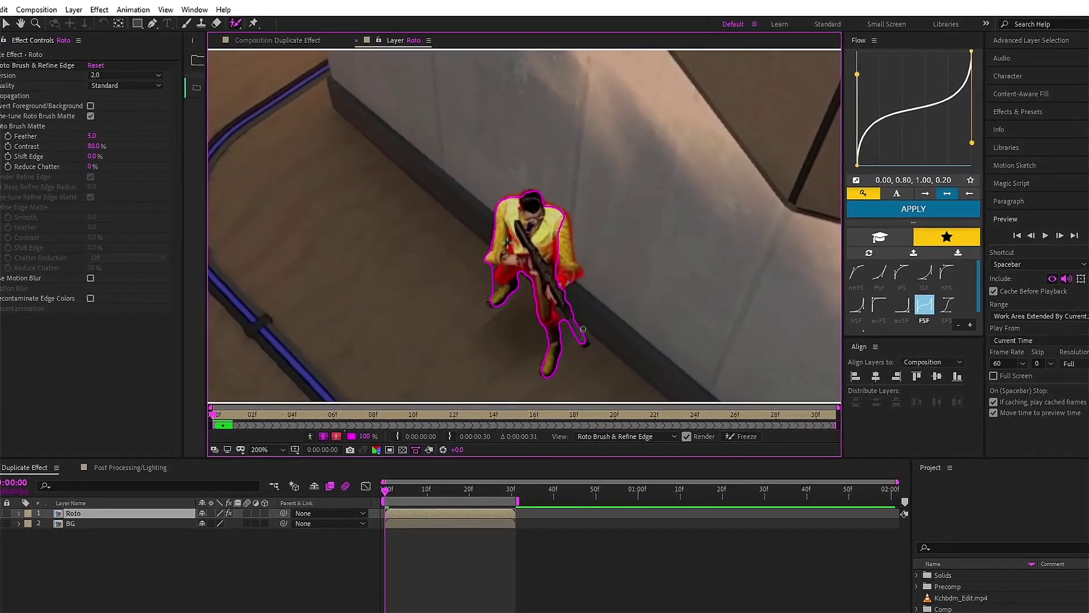
pyautogui.moveTo(581, 341); pyautogui.dragTo(585, 343)
pyautogui.moveTo(560, 286)
pyautogui.mouseDown()
pyautogui.moveTo(575, 267)
pyautogui.moveTo(545, 204)
pyautogui.mouseUp()
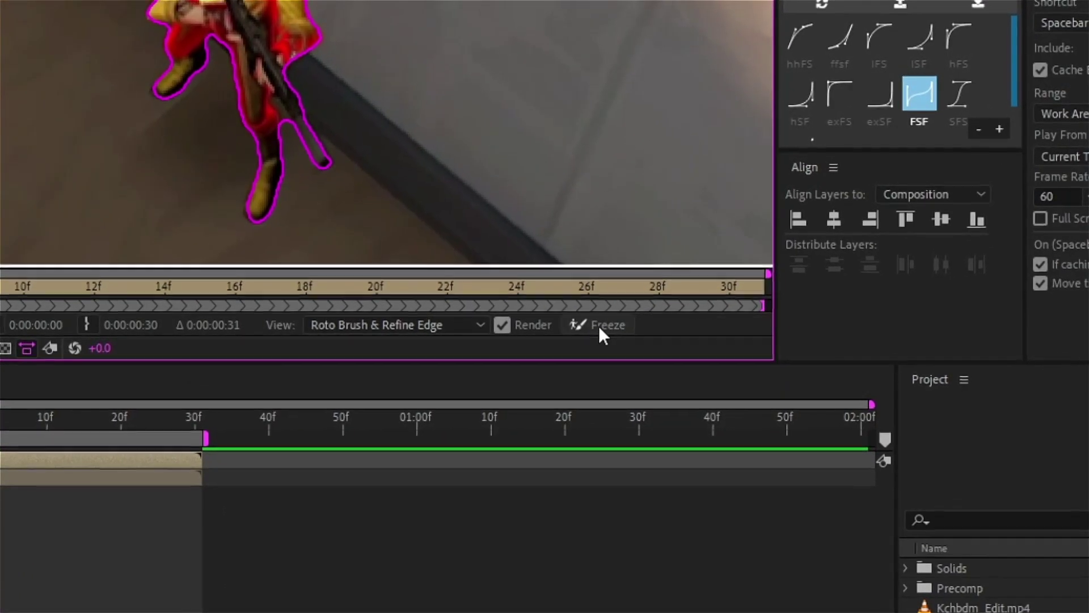
# - Freeze the Roto Brush selection and toggle the BG layer's visibility in the composition to check the cutout
pyautogui.click(599, 323)
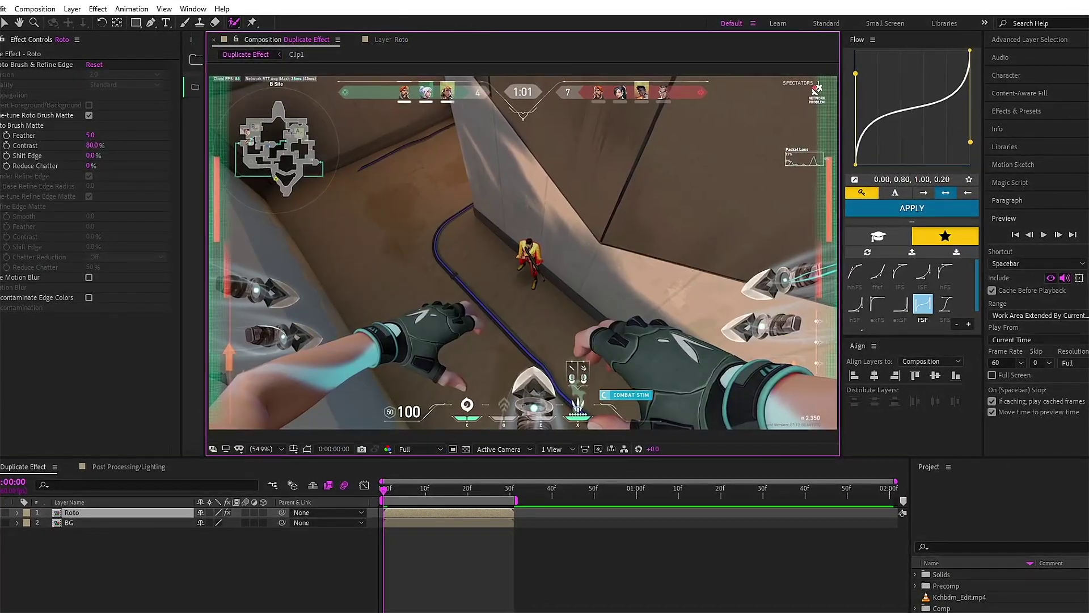
pyautogui.click(1, 523)
pyautogui.click(1, 522)
pyautogui.click(1, 523)
pyautogui.click(0, 523)
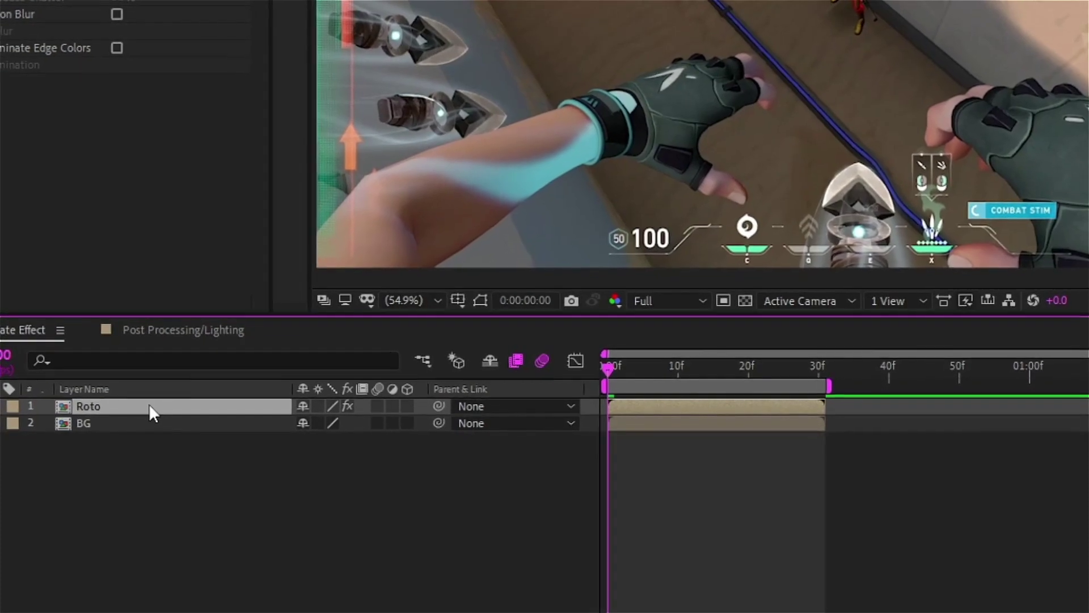
# - Duplicate the Roto layer twice to get three copies of the cut-out character
pyautogui.hotkey('ctrl', 'd')
pyautogui.hotkey('ctrl', 'd')
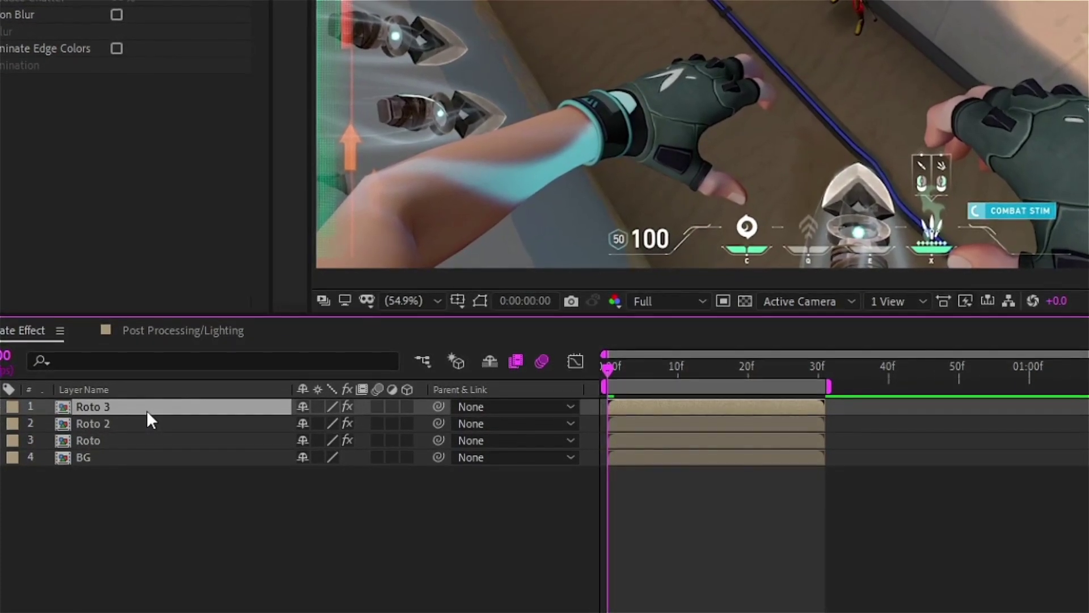
pyautogui.click(125, 442)
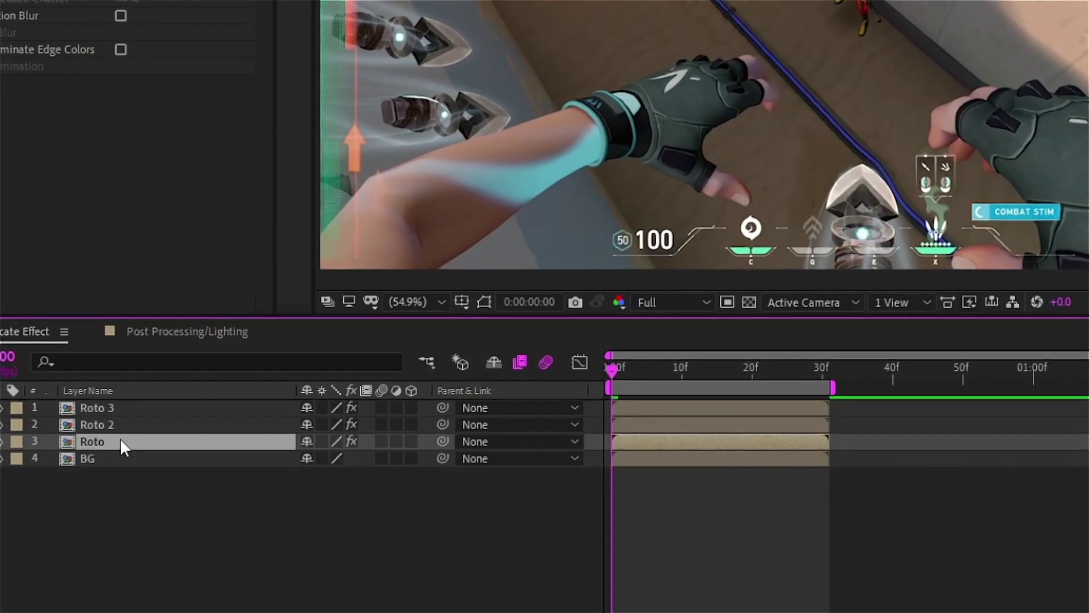
pyautogui.click(113, 424)
pyautogui.click(116, 441)
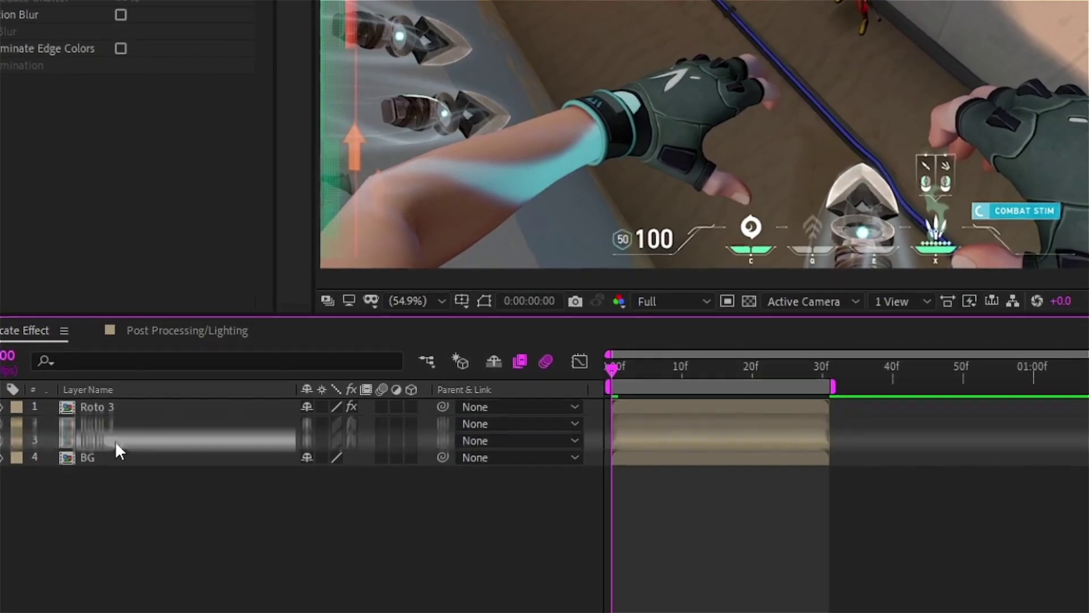
pyautogui.moveTo(115, 441)
pyautogui.mouseDown()
pyautogui.moveTo(111, 396)
pyautogui.moveTo(101, 436)
pyautogui.mouseUp()
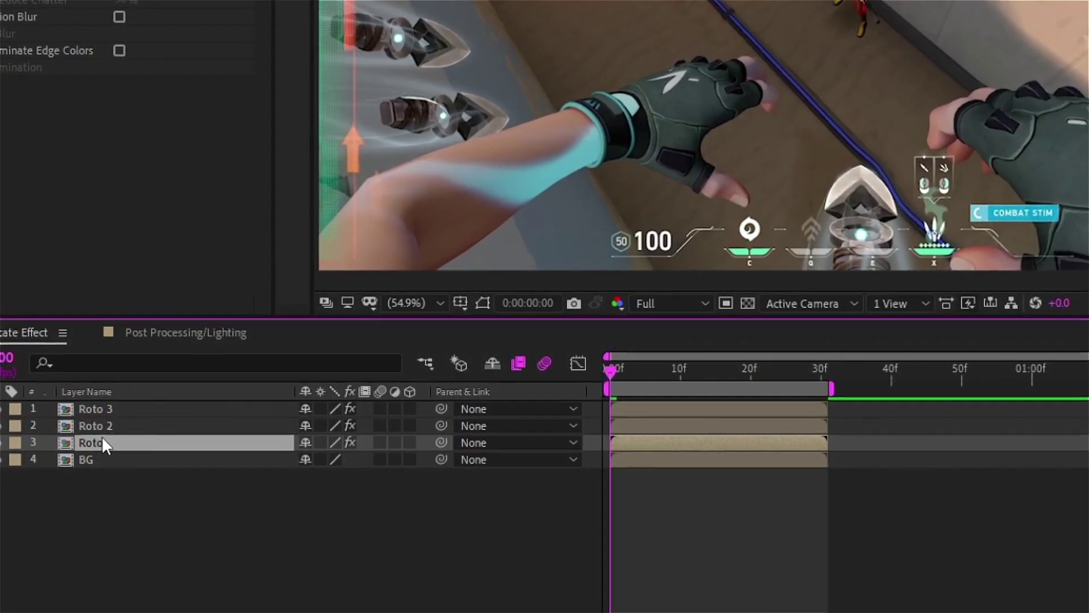
# - Rename the Roto 3 layer MID and the Roto 2 layer left
pyautogui.click(113, 406)
pyautogui.press('Return')
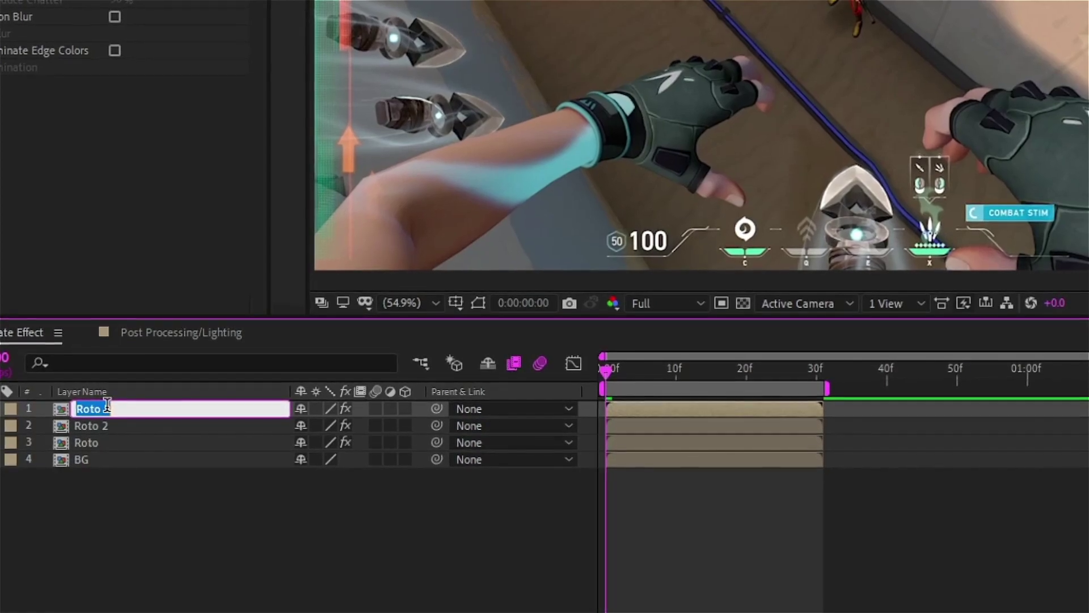
pyautogui.press('Return')
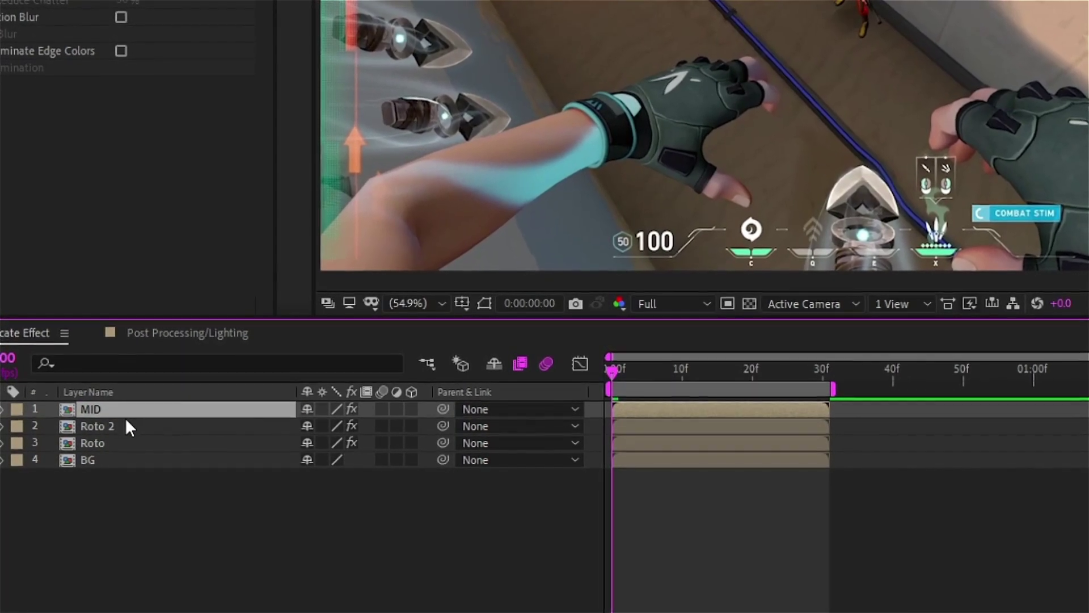
pyautogui.click(111, 432)
pyautogui.press('Return')
pyautogui.write('left')
pyautogui.press('Return')
# - Rename the remaining Roto layer right
pyautogui.click(95, 445)
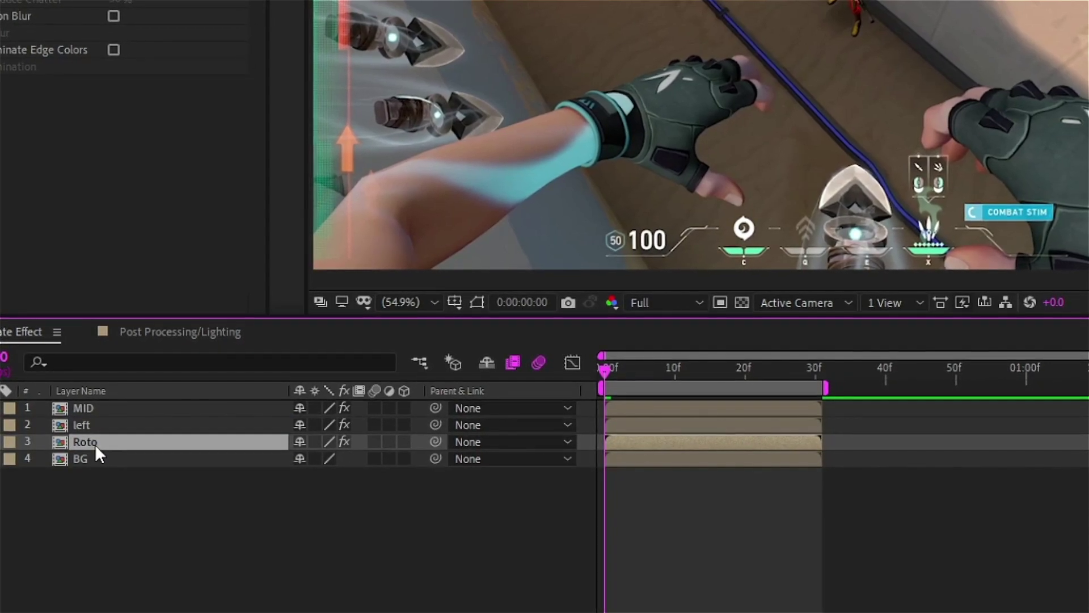
pyautogui.press('Return')
pyautogui.write('right')
pyautogui.press('Return')
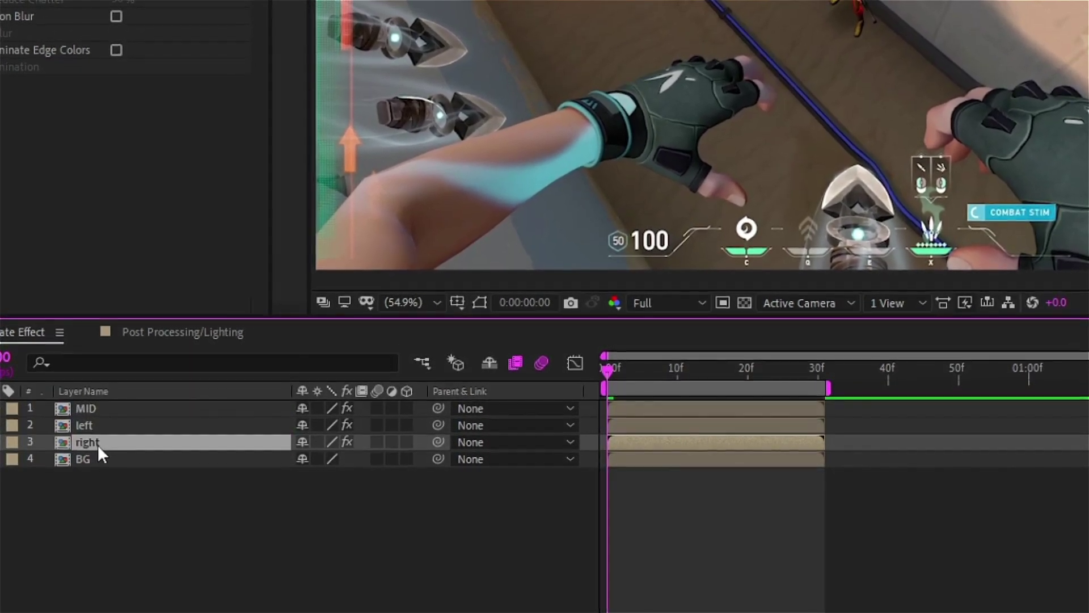
# - Keyframe the Position of the left and right layers at frame 0 and again, unchanged, at frame 30
pyautogui.click(172, 425)
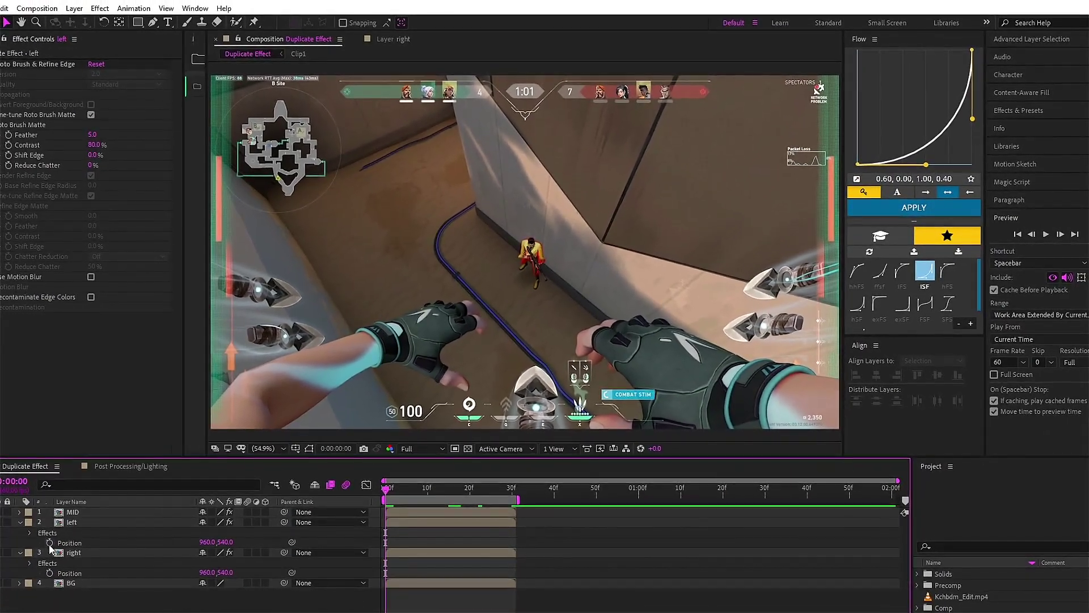
pyautogui.click(49, 574)
pyautogui.press('space')
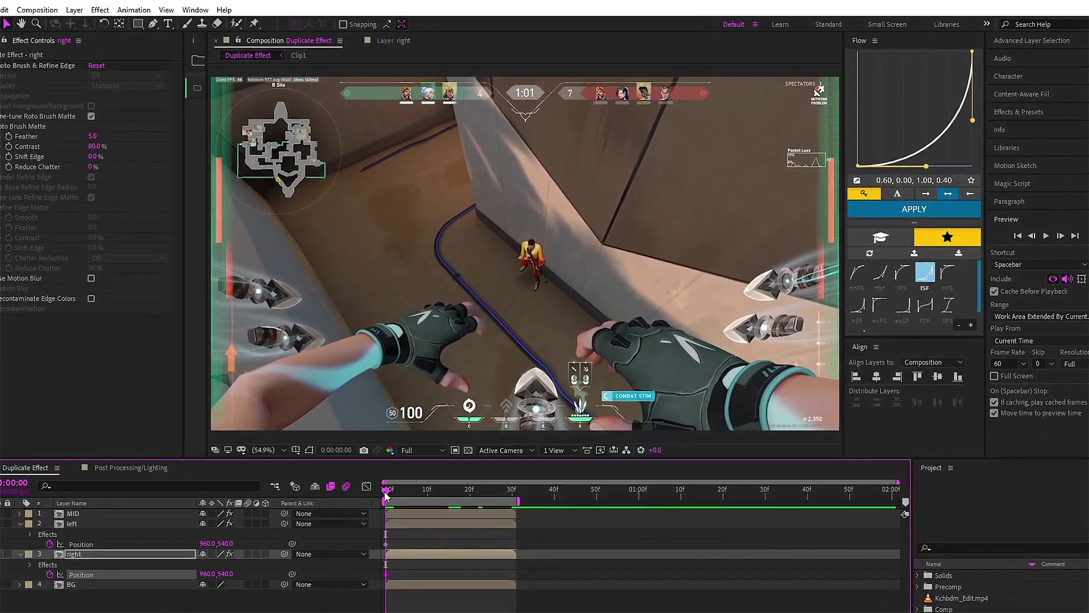
pyautogui.moveTo(473, 506); pyautogui.dragTo(511, 506)
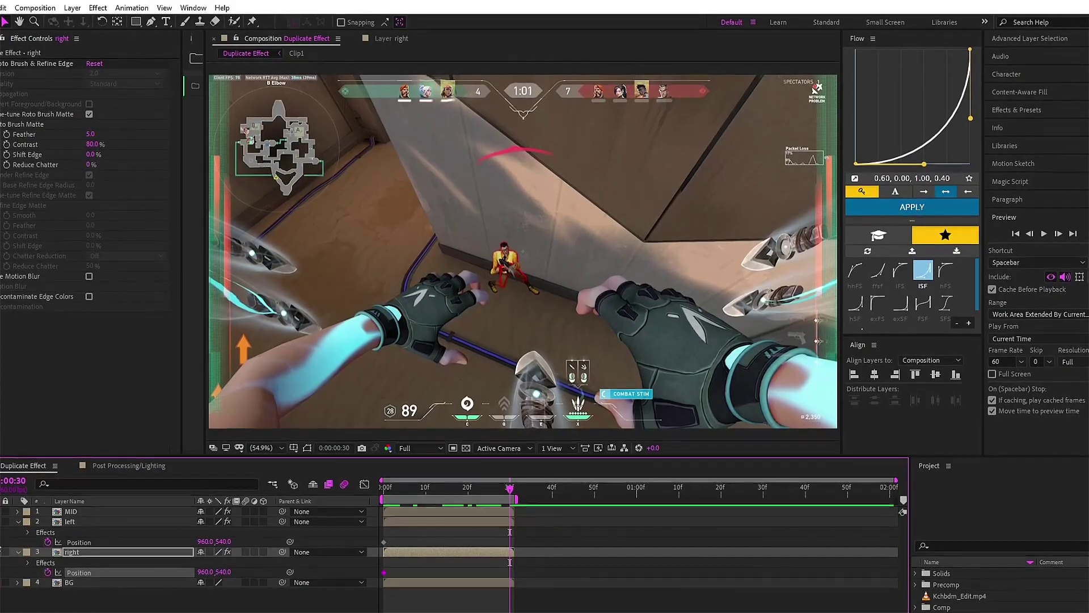
pyautogui.click(1, 543)
pyautogui.click(1, 573)
# - At frame 15, set the horizontal Position of the left layer to 852 and the right layer to 1070
pyautogui.click(449, 496)
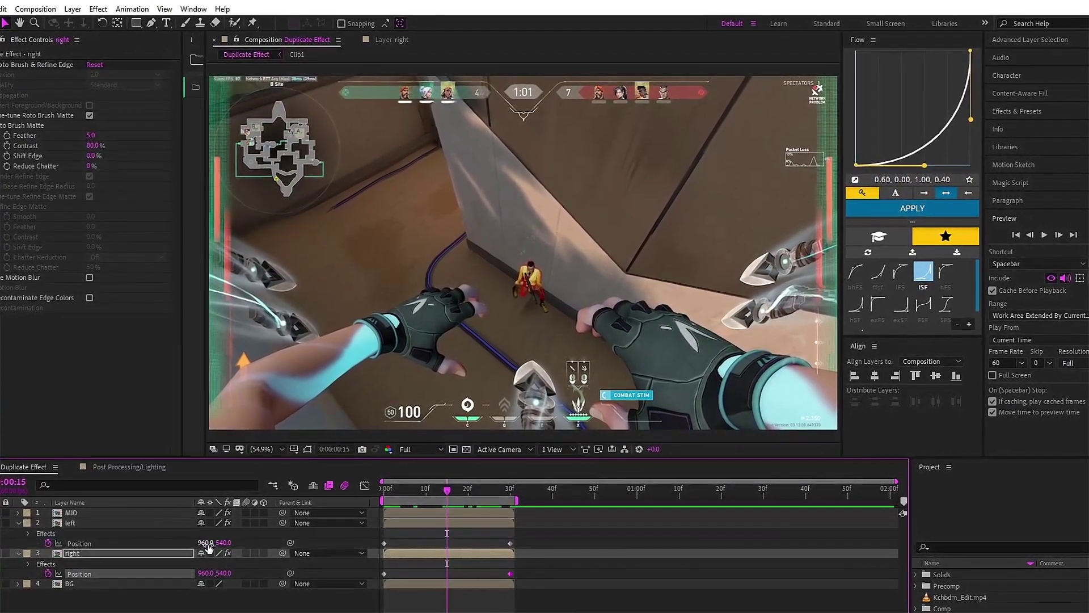
pyautogui.moveTo(209, 543); pyautogui.dragTo(144, 543)
pyautogui.moveTo(206, 574); pyautogui.dragTo(270, 573)
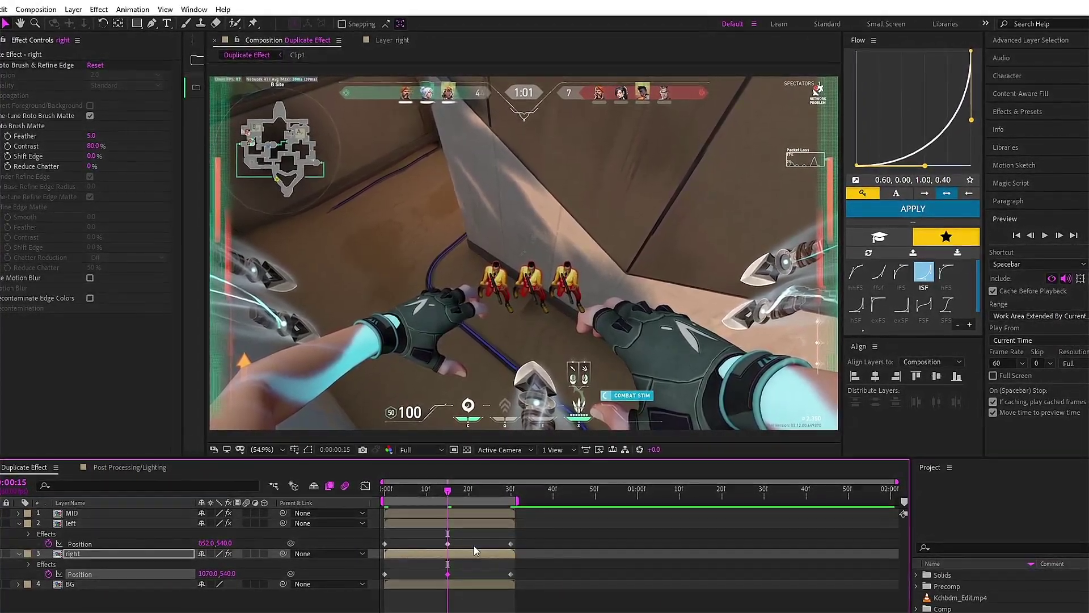
# - Apply the IFS easing curve (0.00, 0.60, 0.40, 1.00) to the frame 0 and frame 15 Position keyframes of both side layers
pyautogui.moveTo(471, 542); pyautogui.dragTo(382, 577)
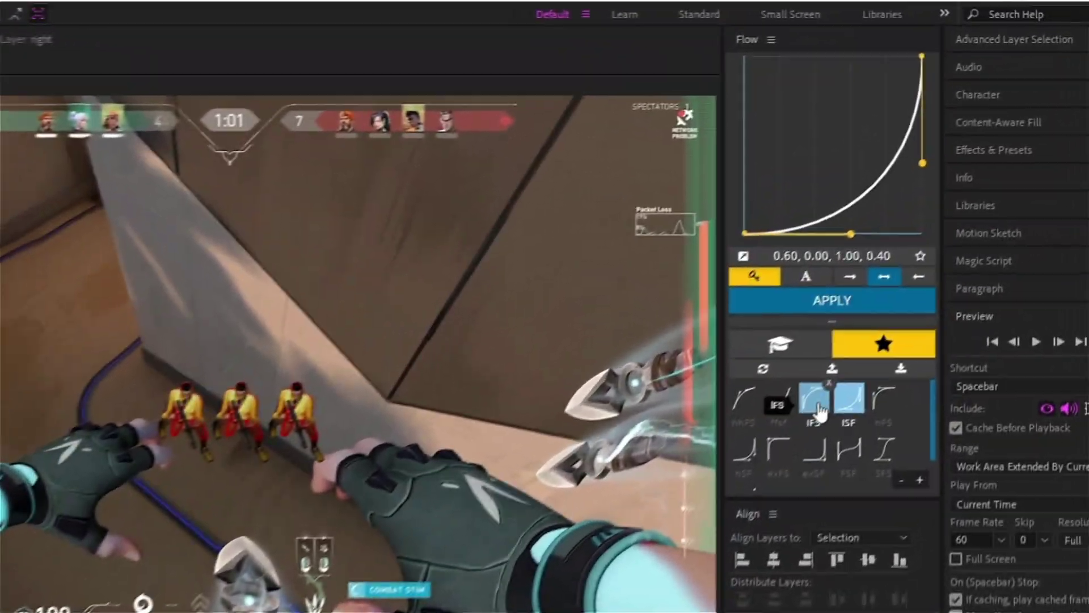
pyautogui.click(904, 272)
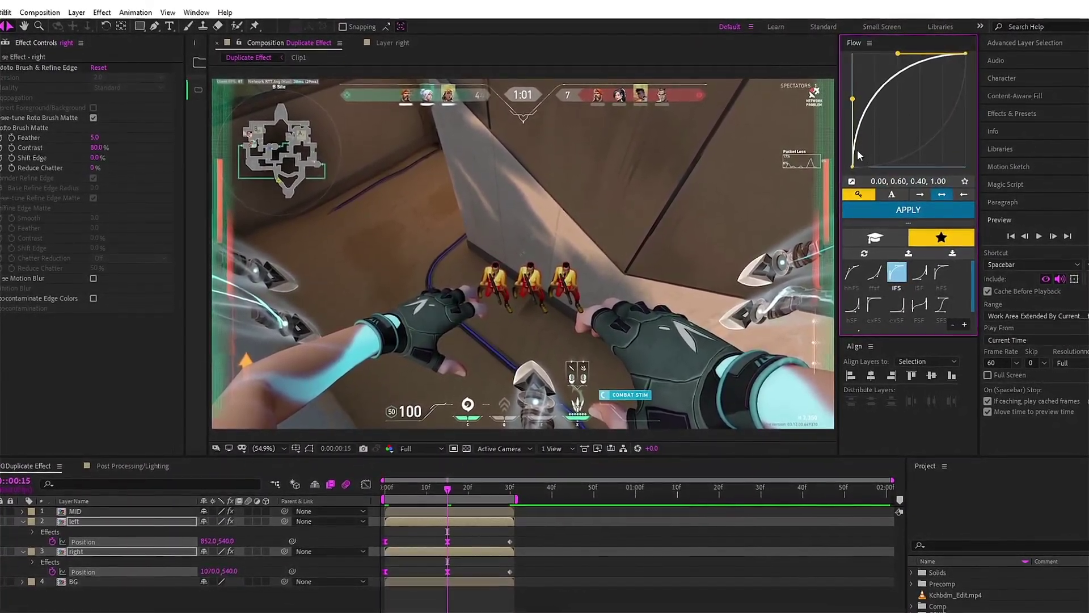
# - Apply the ISF easing curve (0.60, 0.00, 1.00, 0.40) to the frame 15 and frame 30 Position keyframes of the left and right layers
pyautogui.click(439, 540)
pyautogui.moveTo(439, 540); pyautogui.dragTo(566, 576)
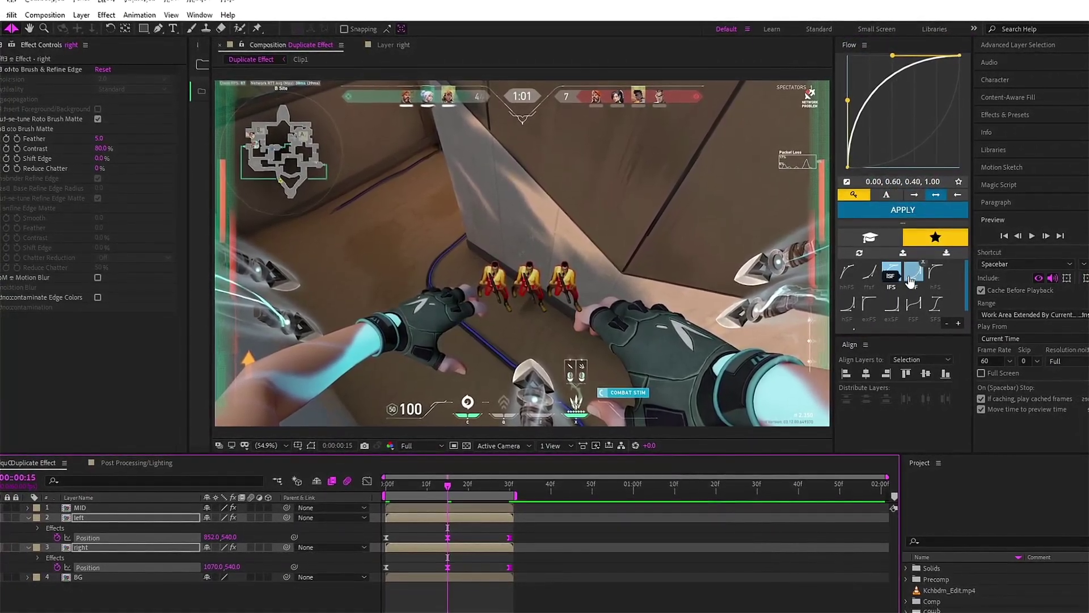
pyautogui.click(912, 274)
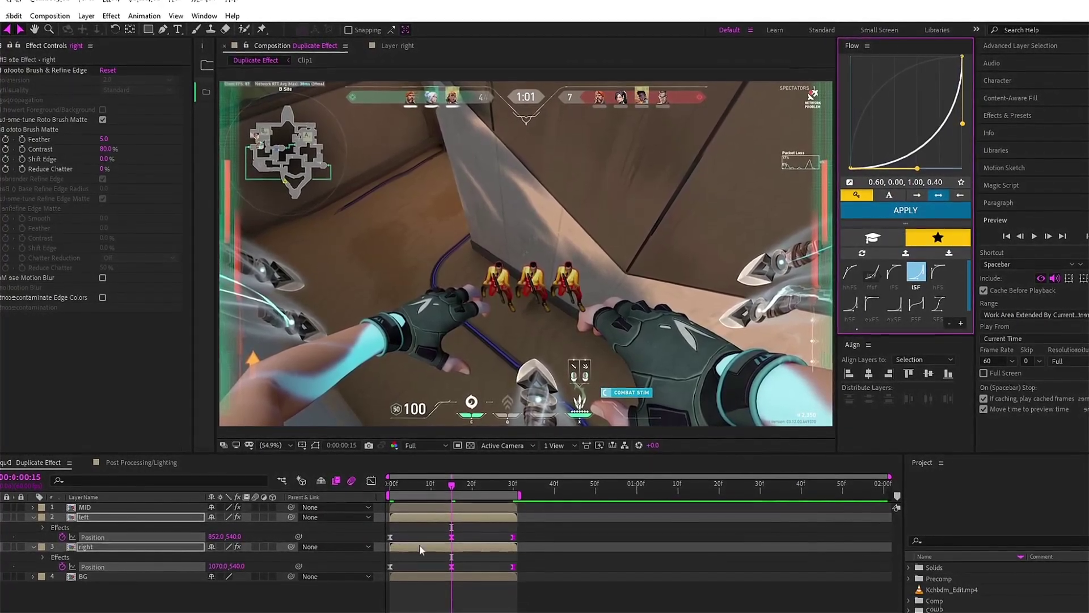
# - Add a scan-line effect to the BG layer so dark horizontal lines cover the background footage
pyautogui.moveTo(451, 486)
pyautogui.mouseDown()
pyautogui.moveTo(389, 489)
pyautogui.moveTo(450, 491)
pyautogui.mouseUp()
pyautogui.click(164, 520)
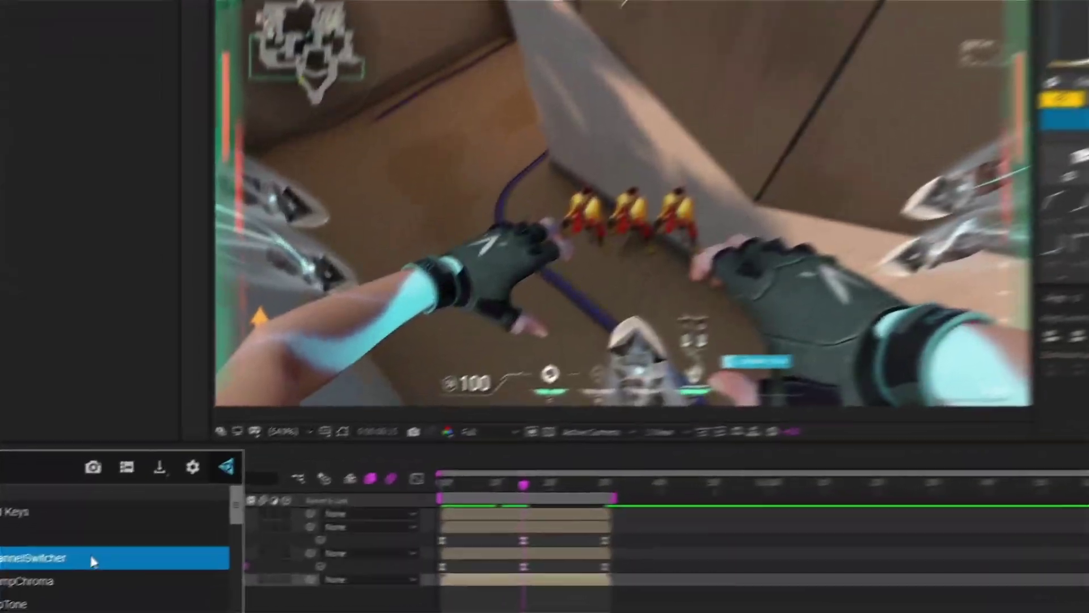
pyautogui.write('scan')
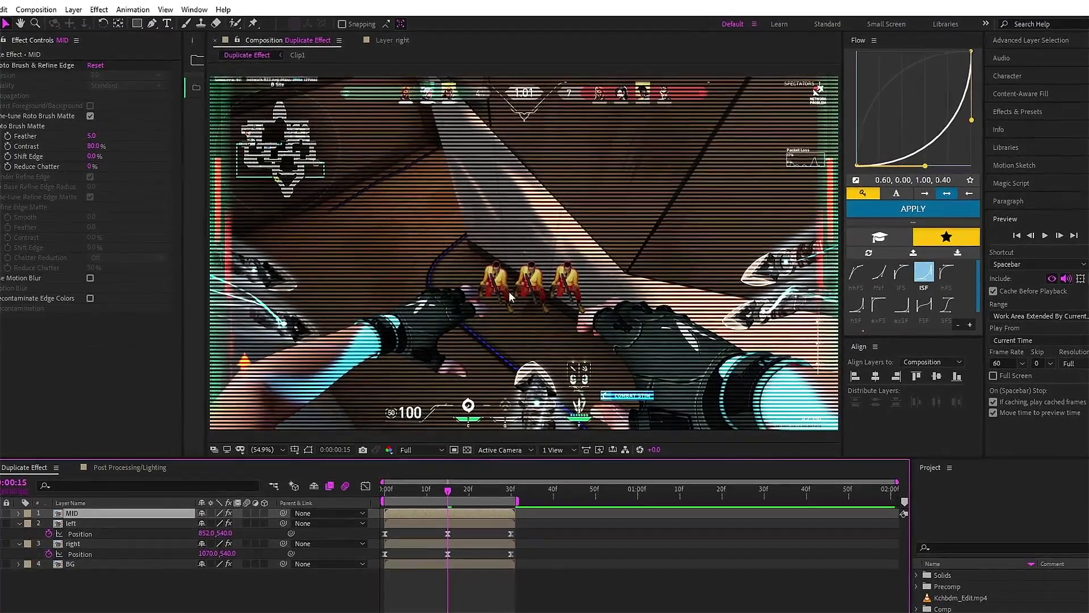
# - Apply Deep Glow with Unmult enabled to the MID layer
pyautogui.hotkey('ctrl', 'space')
pyautogui.write('dee')
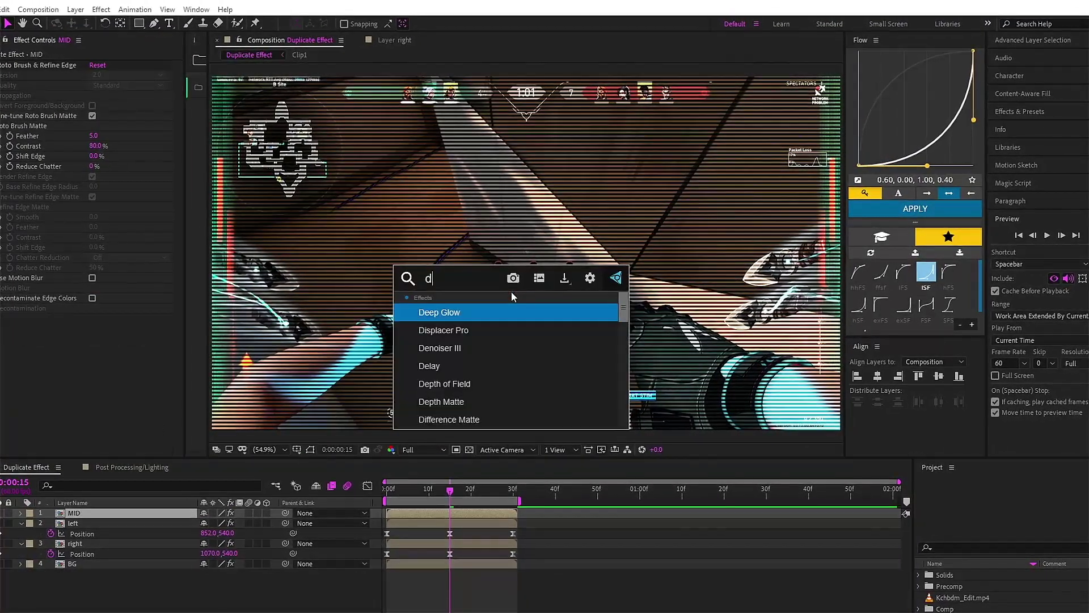
pyautogui.press('Return')
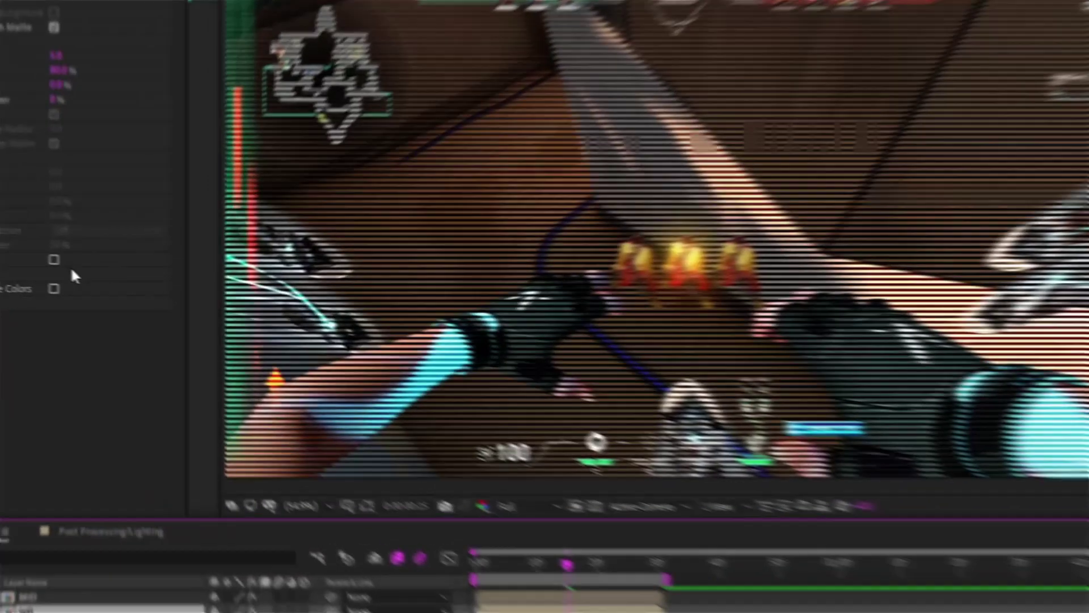
# - Apply the Invert effect to the left layer and set its Channel to Blue
pyautogui.hotkey('ctrl', 'space')
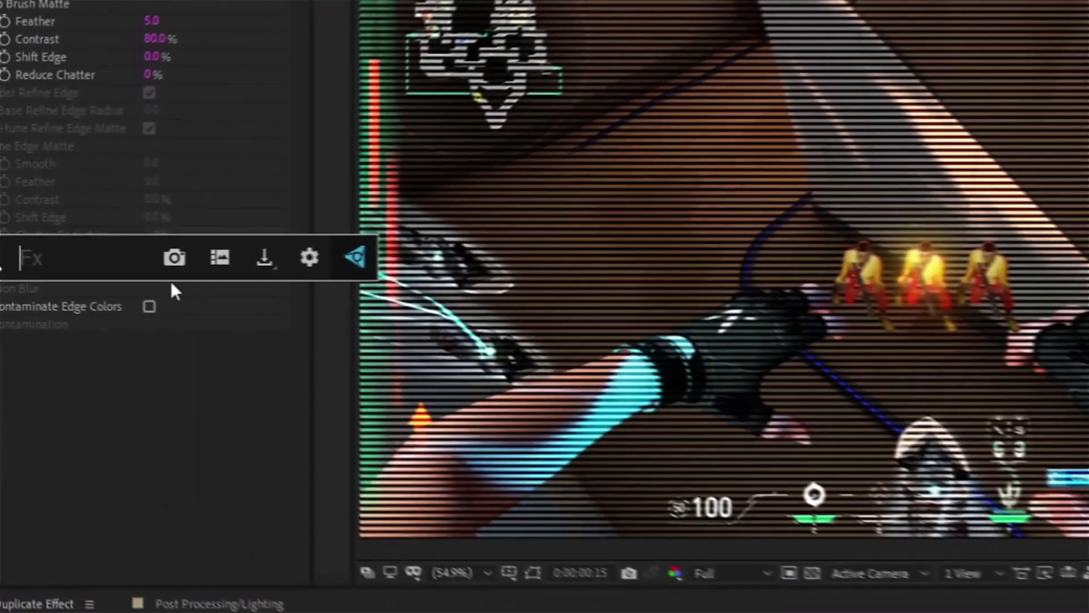
pyautogui.write('inve')
pyautogui.press('Return')
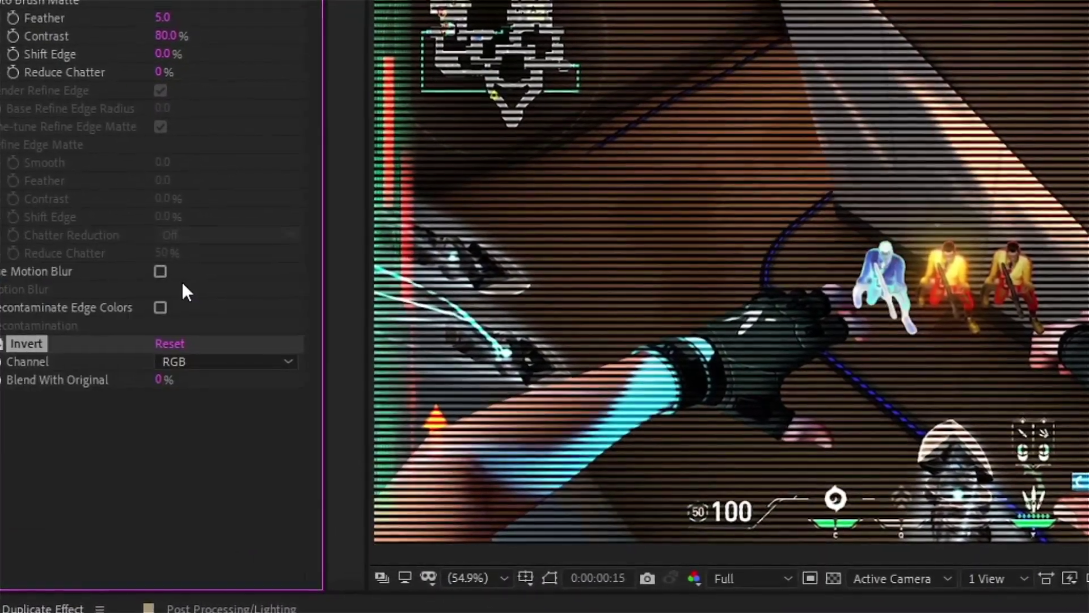
pyautogui.click(188, 360)
pyautogui.click(242, 448)
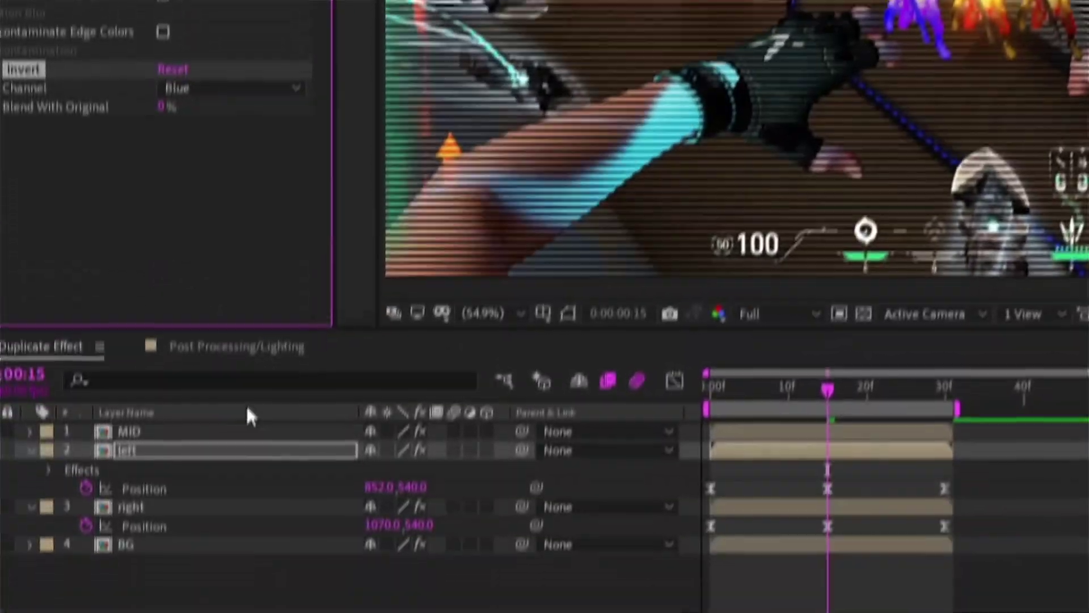
# - Apply Deep Glow to the left layer
pyautogui.hotkey('ctrl', 'space')
pyautogui.write('ee')
pyautogui.press('Return')
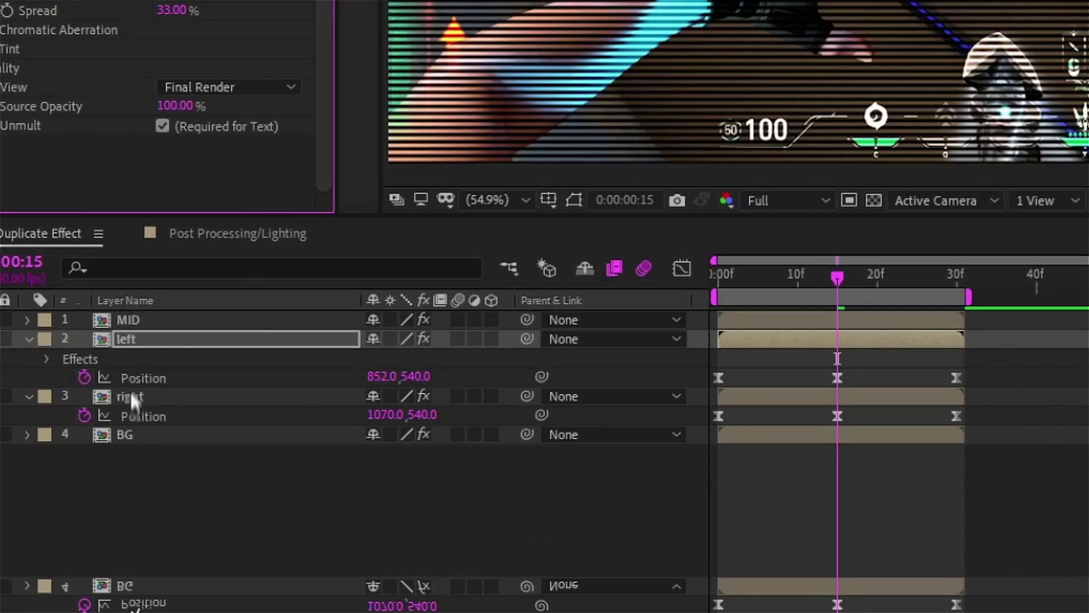
# - Give the right layer Invert with the Hue channel and Deep Glow with Unmult enabled, and preview the animation from frame 0
pyautogui.click(133, 396)
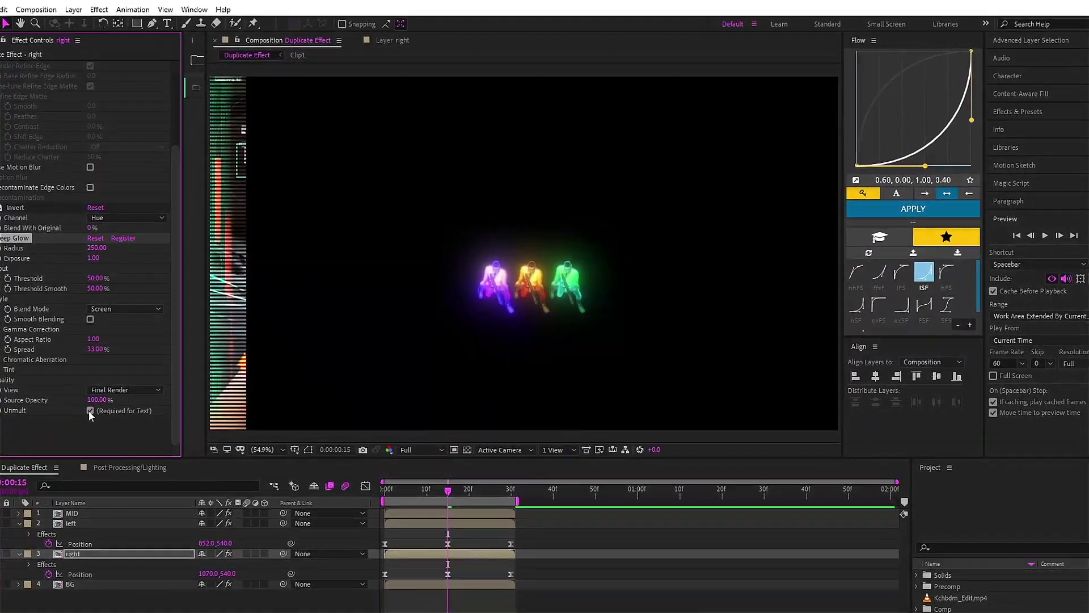
pyautogui.click(91, 411)
pyautogui.press('Home')
pyautogui.press('space')
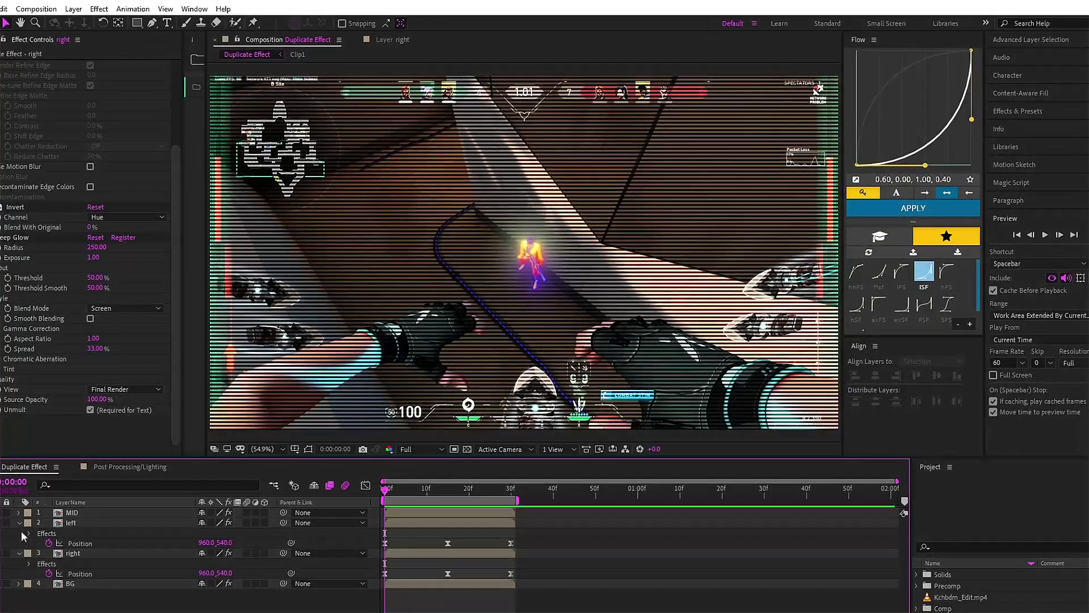
# - Collapse the expanded properties of the left and right layers in the timeline
pyautogui.click(23, 523)
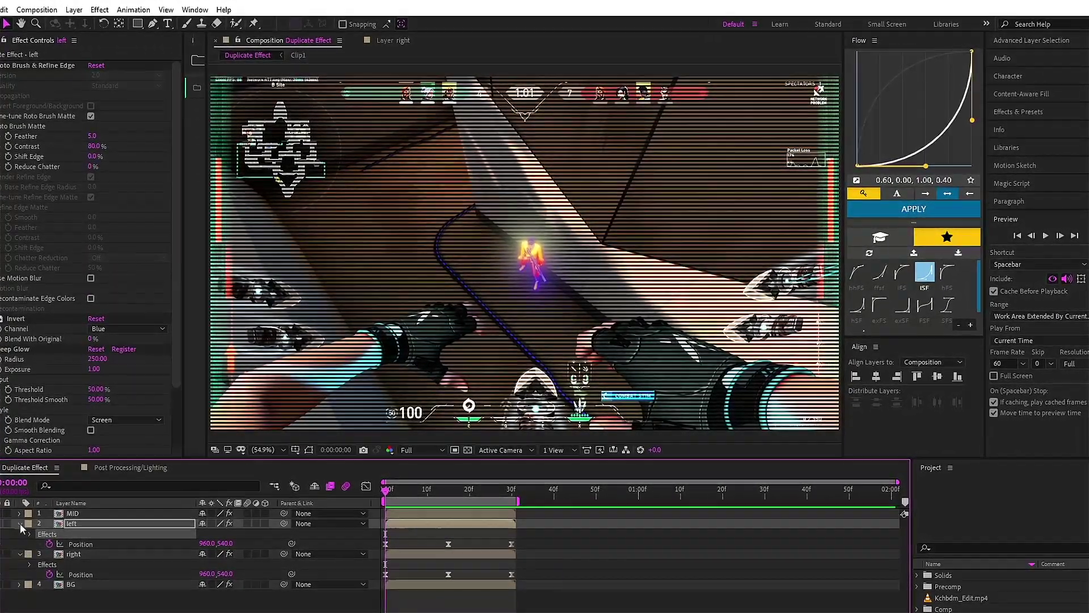
pyautogui.click(20, 524)
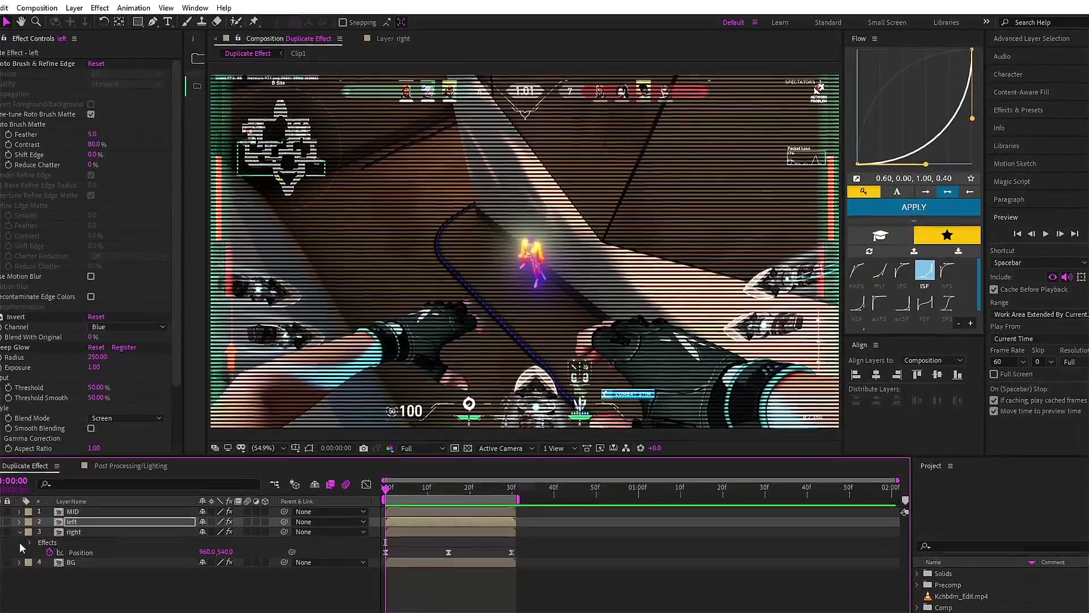
pyautogui.click(20, 534)
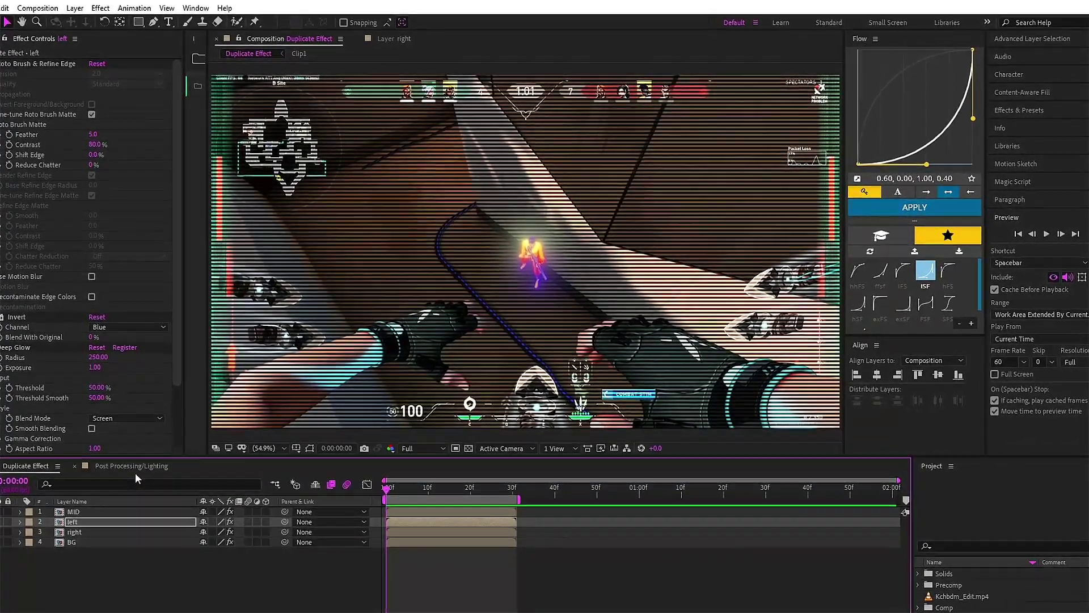
# - Open the Post Processing/Lighting composition at Full resolution and play back clip2
pyautogui.click(135, 473)
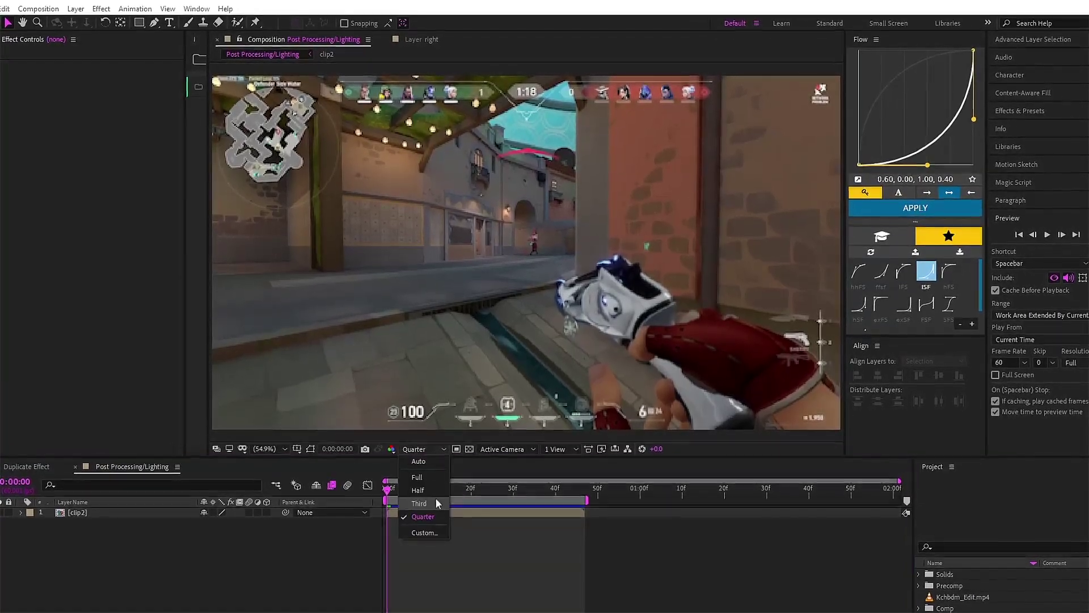
pyautogui.click(425, 480)
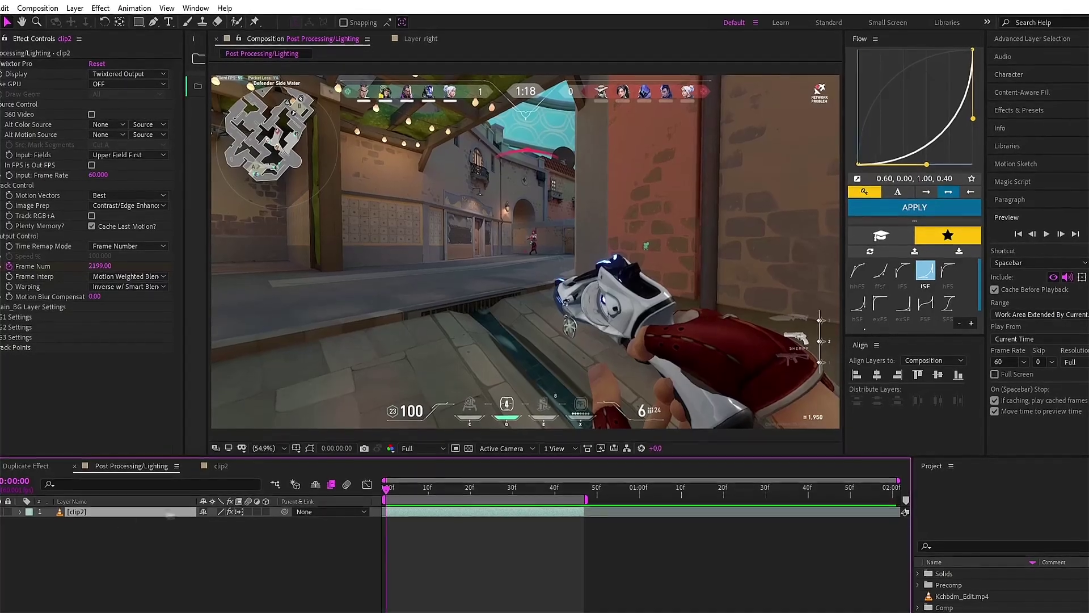
pyautogui.press('space')
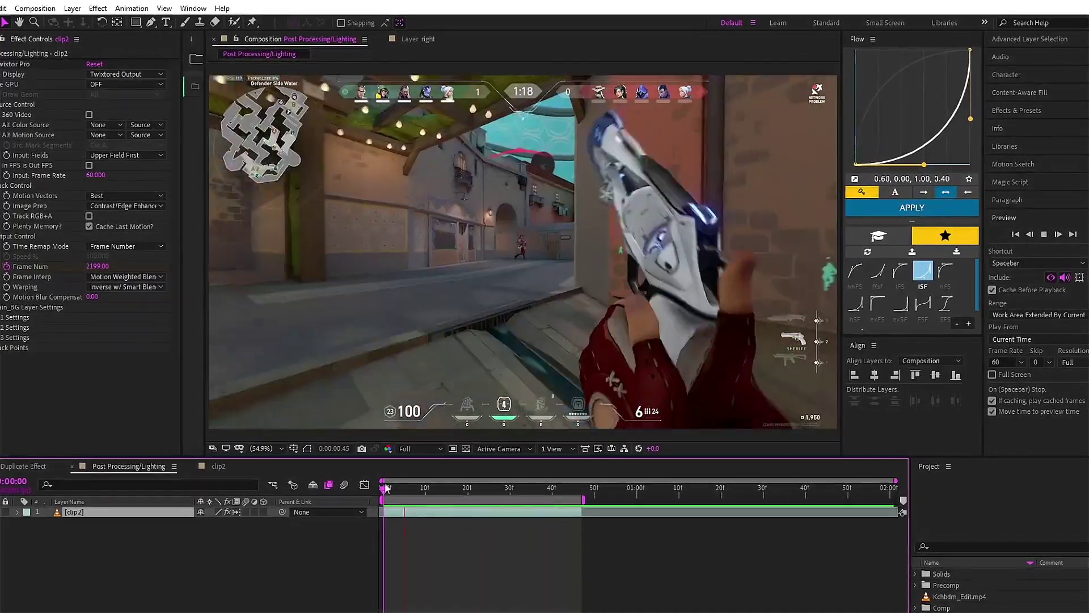
pyautogui.press('space')
pyautogui.press('space')
pyautogui.press('space')
# - At frame 19, duplicate the clip2 layer and rename the upper copy lighting
pyautogui.moveTo(387, 488); pyautogui.dragTo(469, 499)
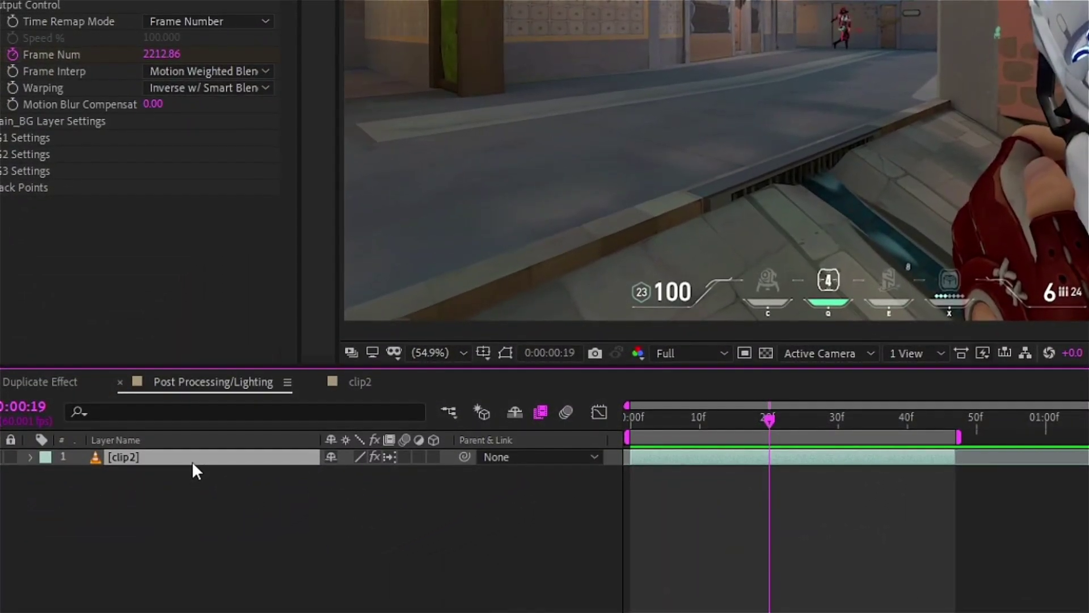
pyautogui.hotkey('ctrl', 'd')
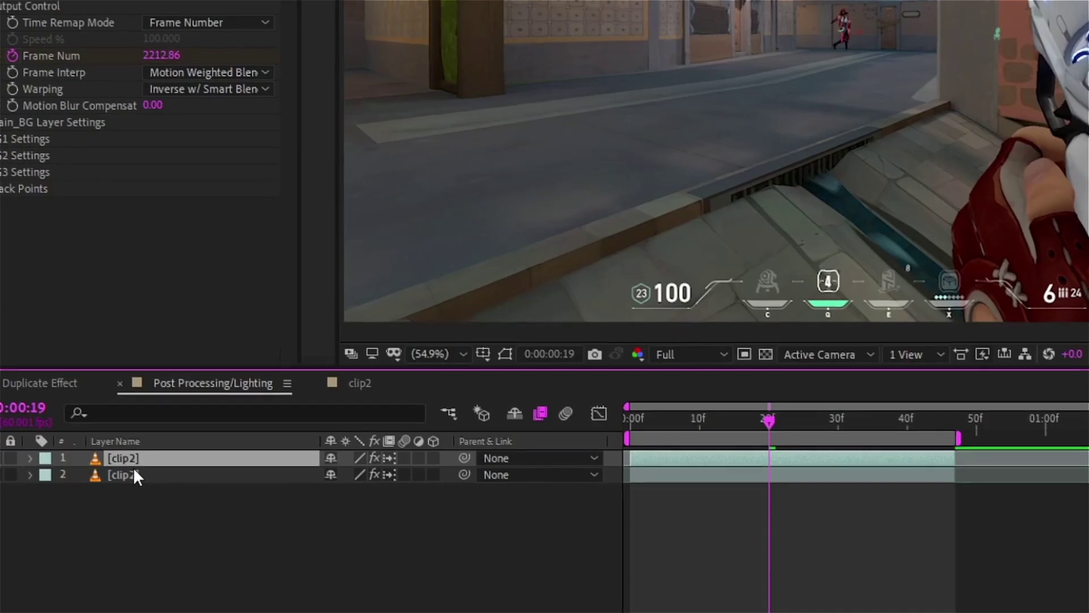
pyautogui.press('Return')
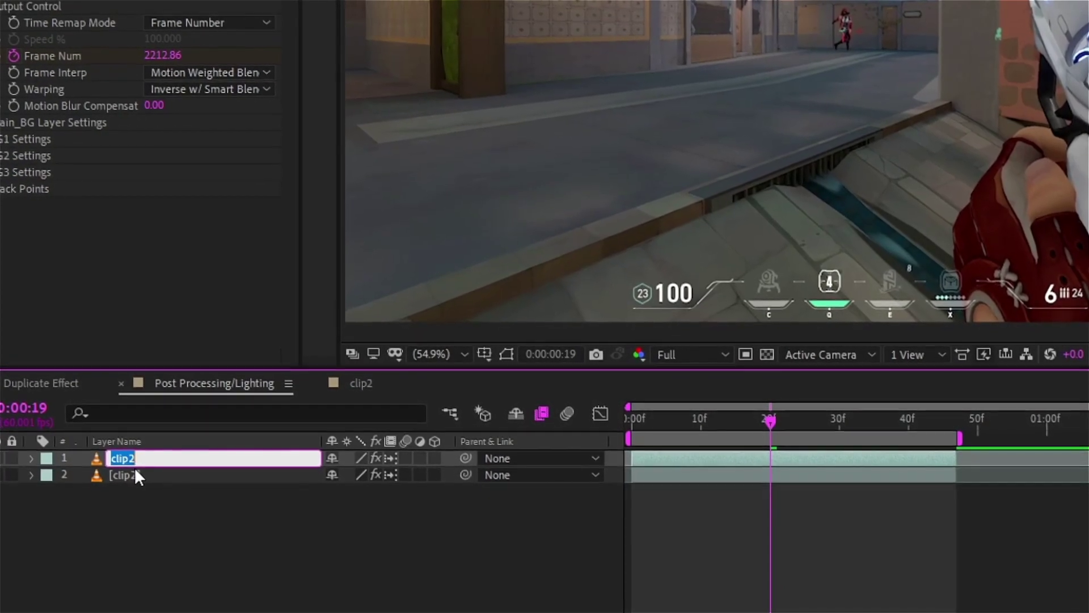
pyautogui.write('lighting')
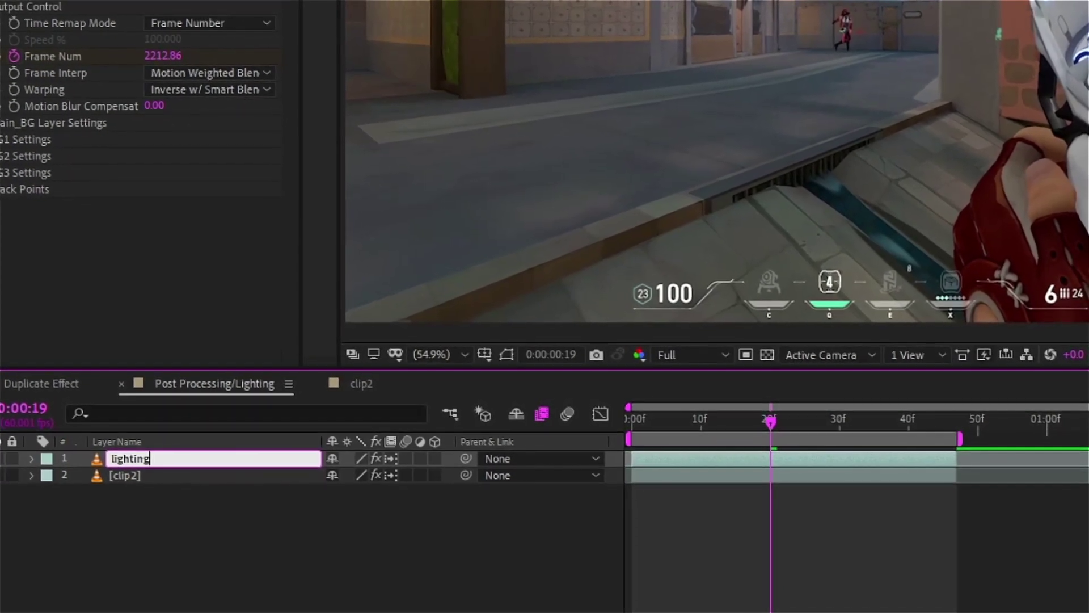
# - Apply the Color Range effect to the lighting layer
pyautogui.hotkey('ctrl', 'space')
pyautogui.write('color')
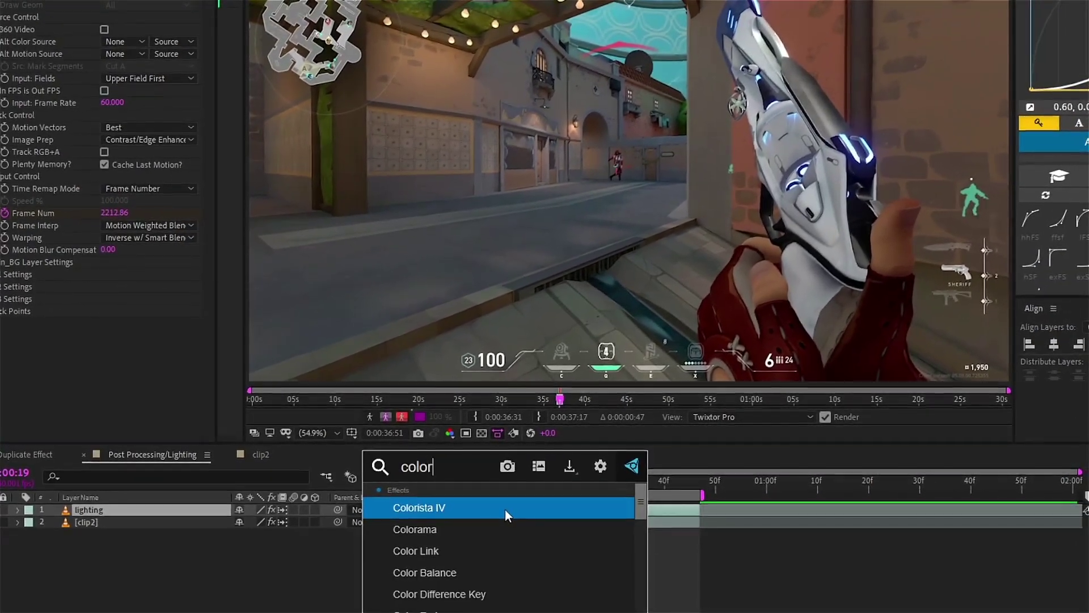
pyautogui.write(' ra')
pyautogui.press('Return')
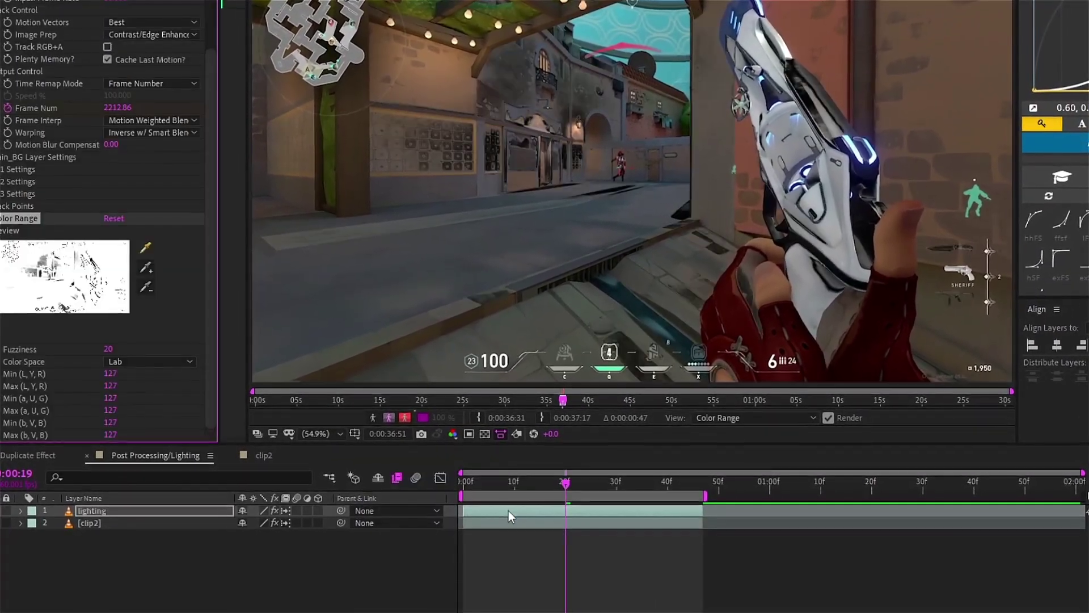
# - Sample the bright glowing strip on the gun as the Color Range key colour
pyautogui.scroll(3, 889, 127)
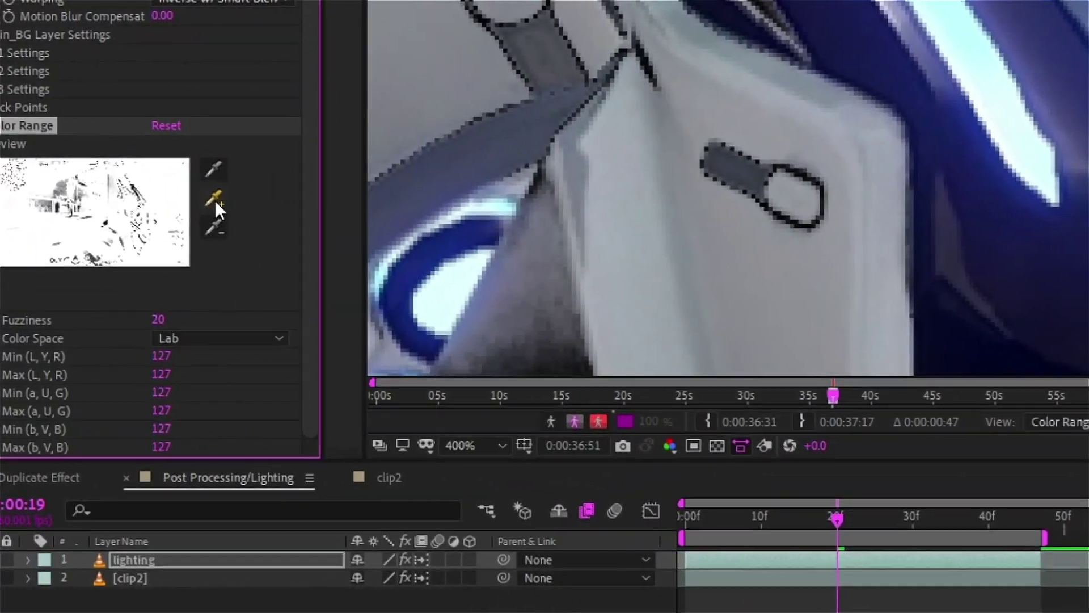
pyautogui.click(966, 39)
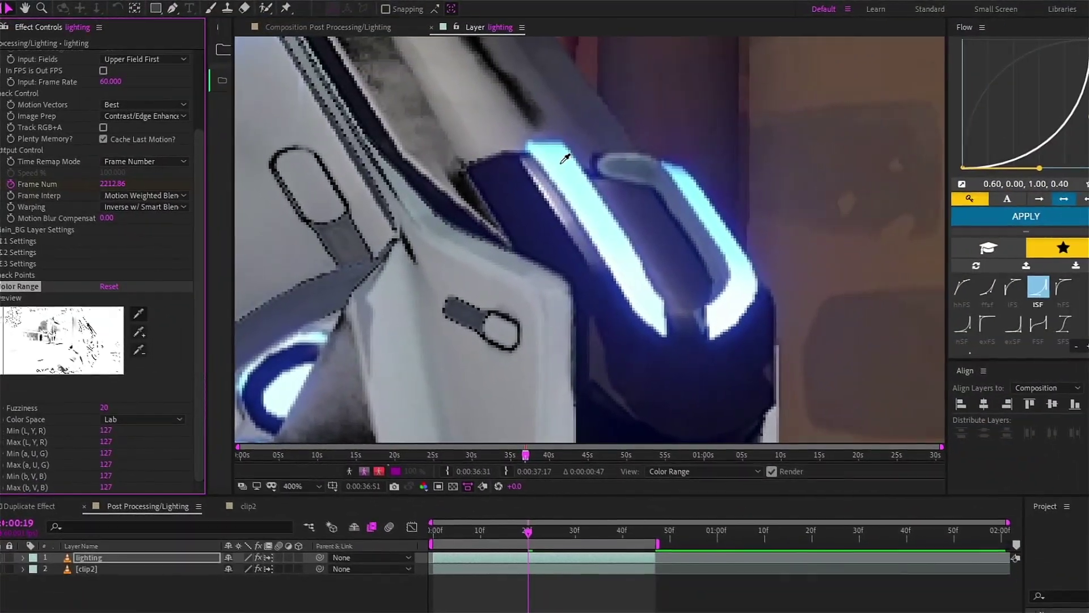
pyautogui.click(566, 159)
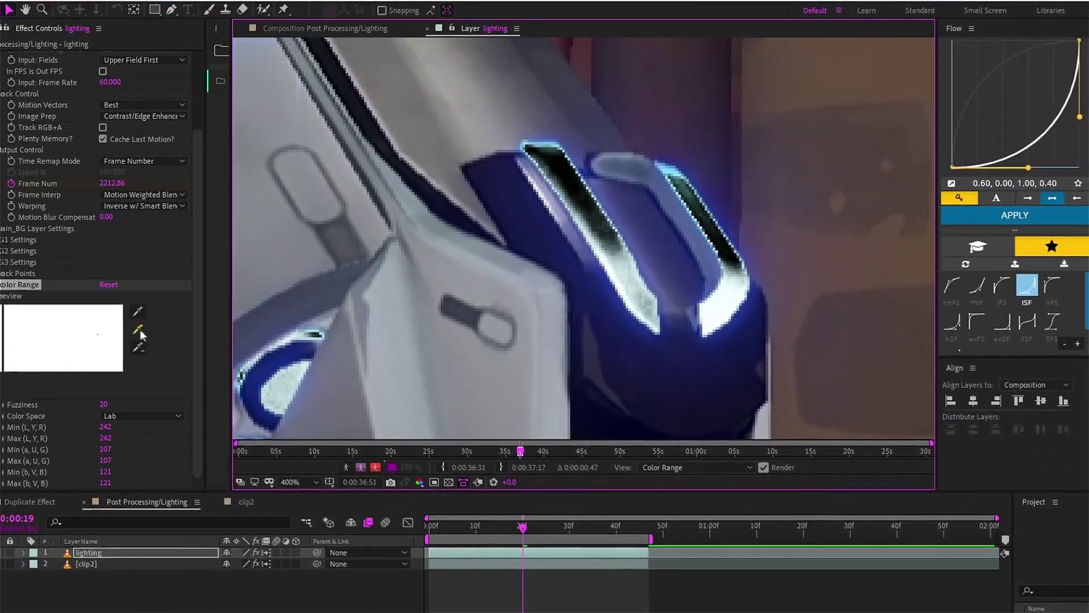
# - Add the remaining shades of the gun's glowing strips to the Color Range selection until the lights are keyed out
pyautogui.click(140, 331)
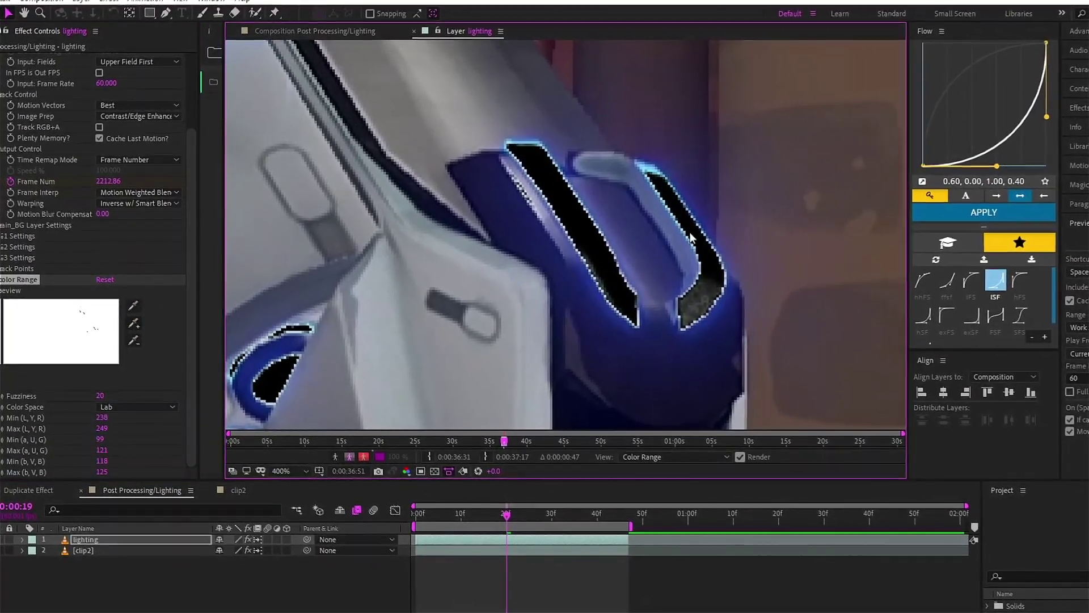
pyautogui.scroll(-3, 689, 236)
pyautogui.scroll(3, 620, 233)
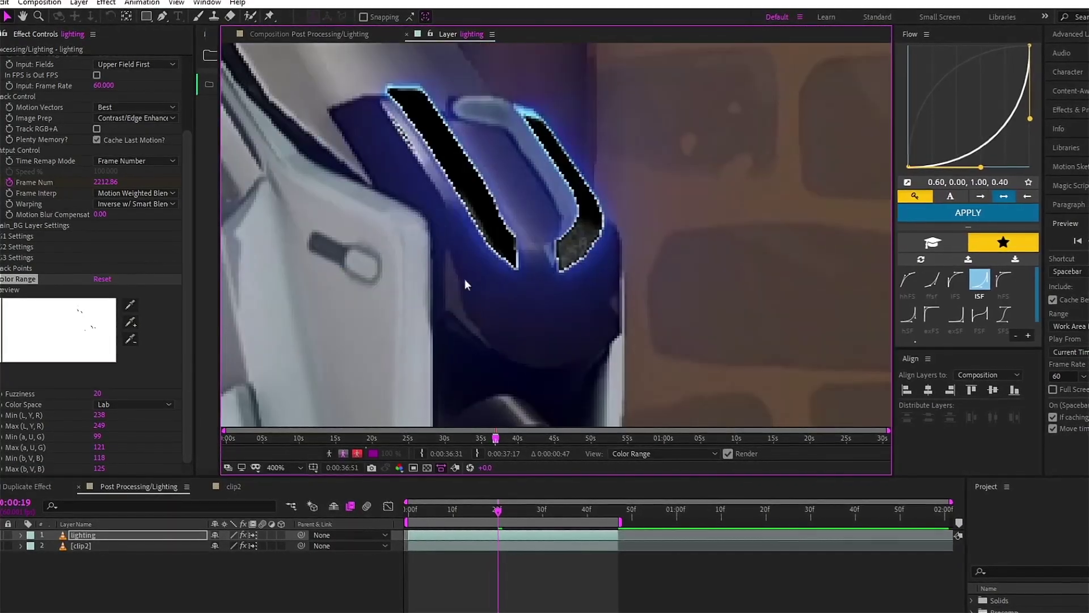
pyautogui.scroll(-3, 572, 251)
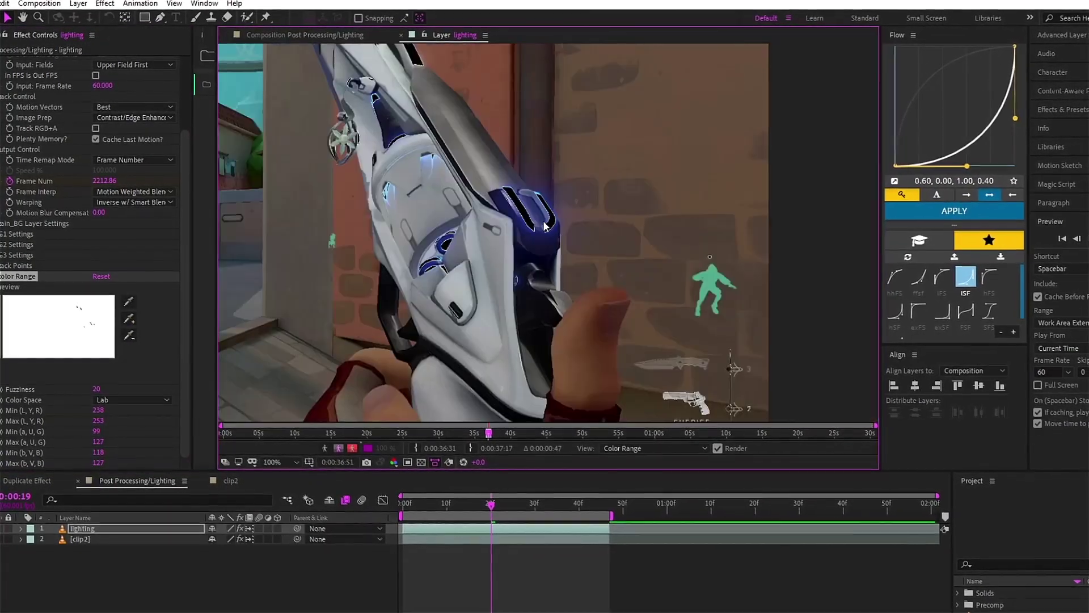
pyautogui.scroll(2, 453, 105)
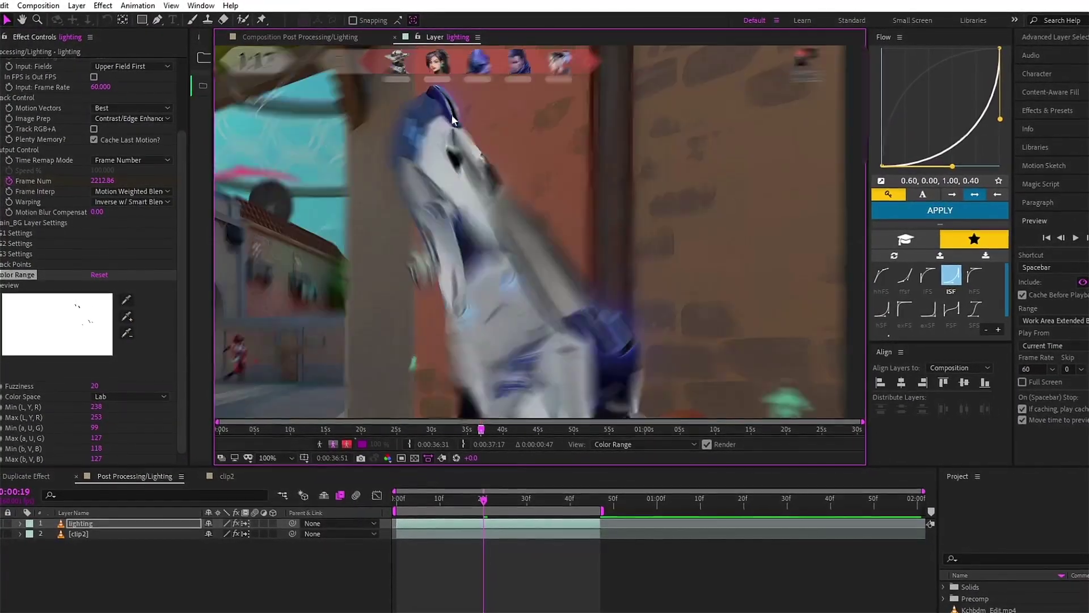
pyautogui.scroll(-1, 454, 120)
pyautogui.scroll(3, 492, 235)
pyautogui.scroll(-3, 501, 224)
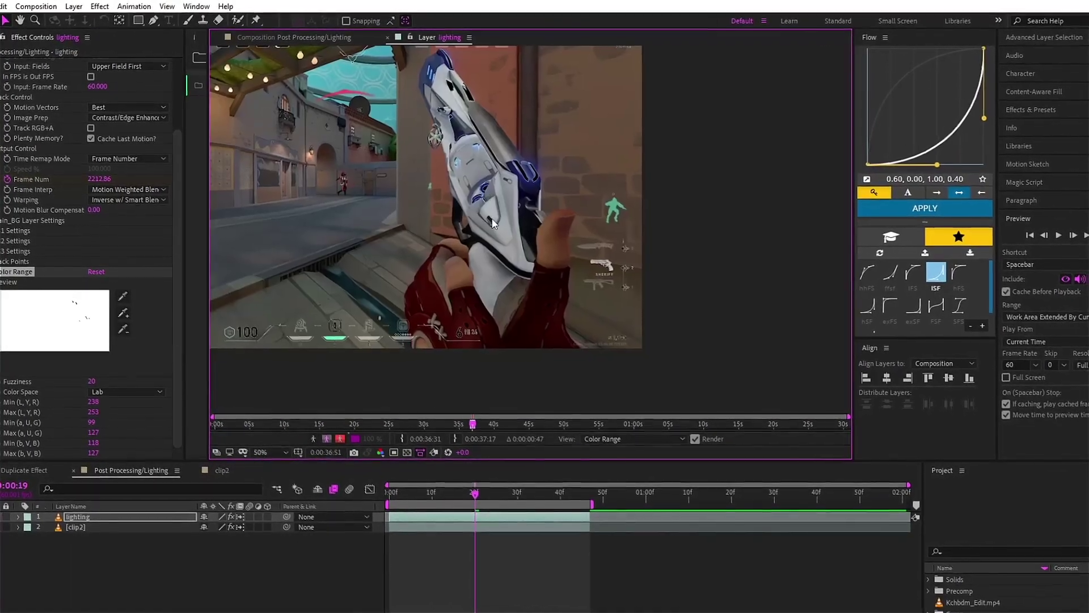
# - Apply the Invert Alpha preset to the lighting layer so only the keyed lights are kept, and fit the frame in the viewer
pyautogui.hotkey('ctrl', 'space')
pyautogui.write('inver')
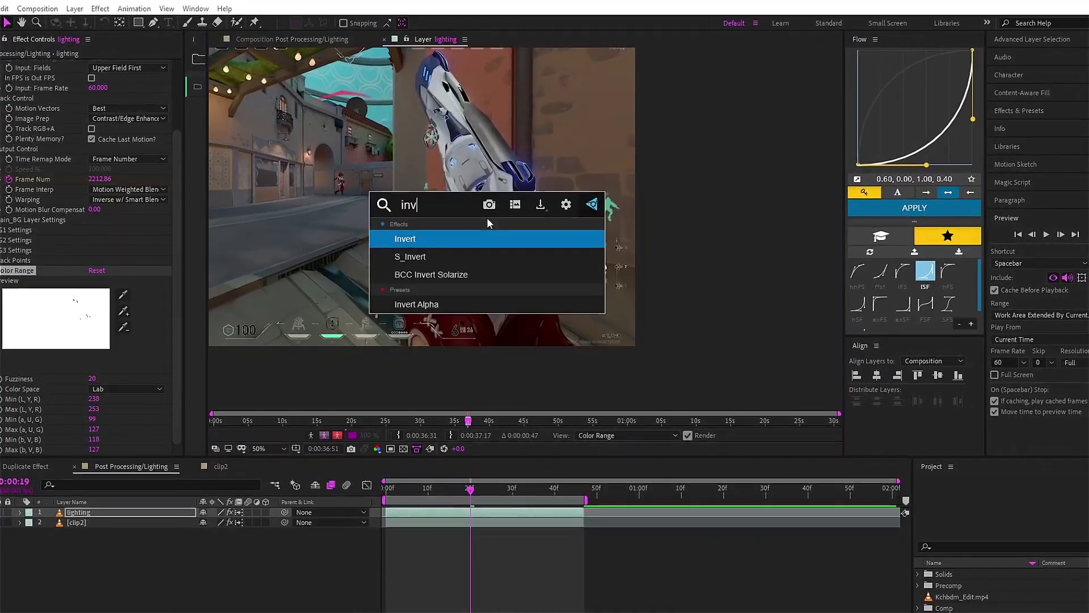
pyautogui.press('Down')
pyautogui.press('Down')
pyautogui.press('Down')
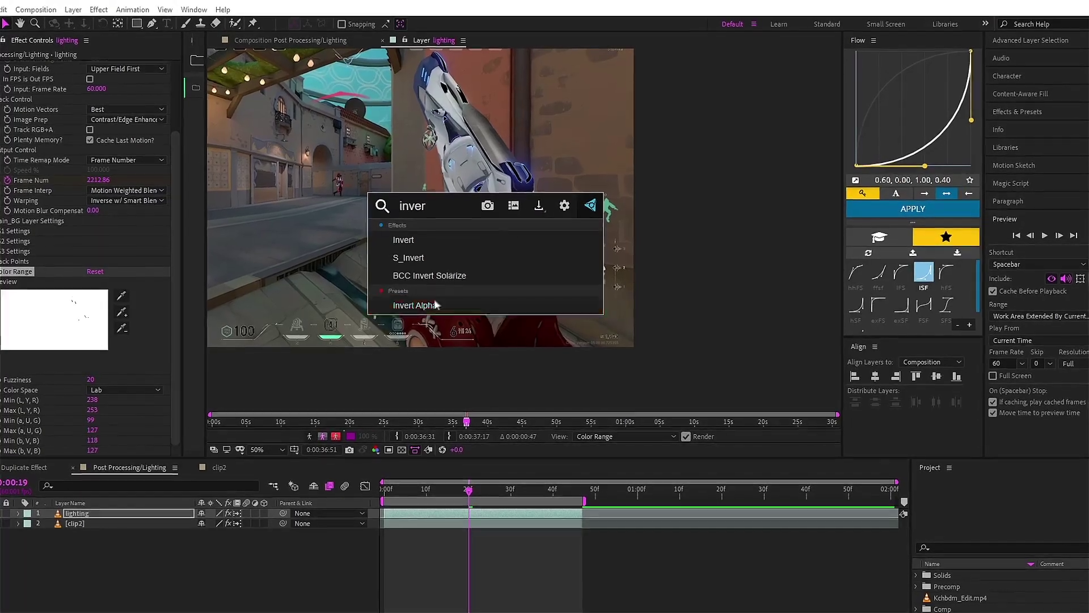
pyautogui.click(425, 304)
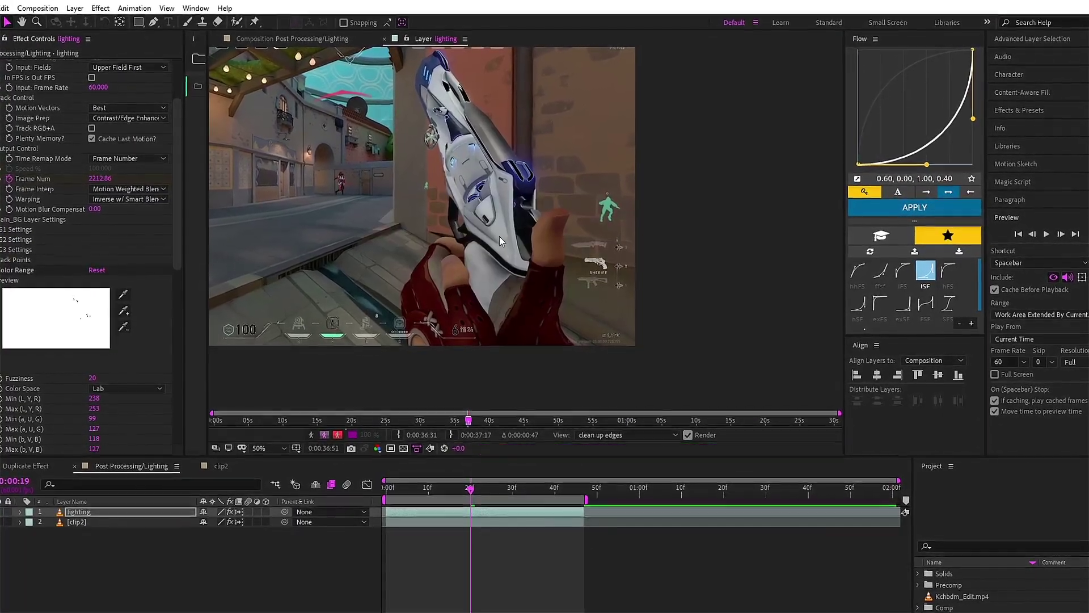
pyautogui.scroll(-1, 482, 218)
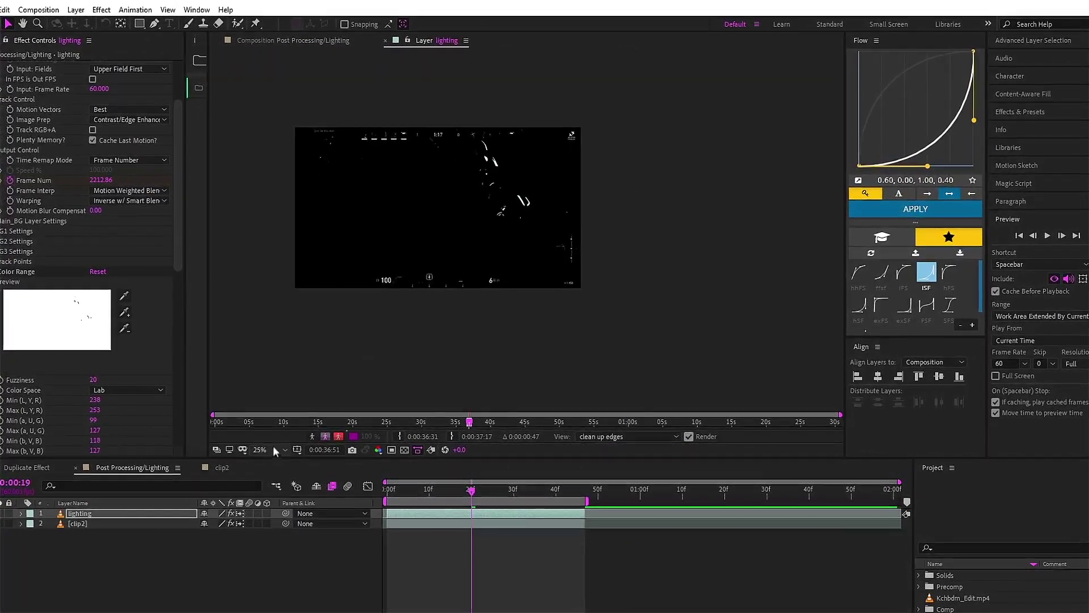
pyautogui.click(273, 450)
pyautogui.click(259, 241)
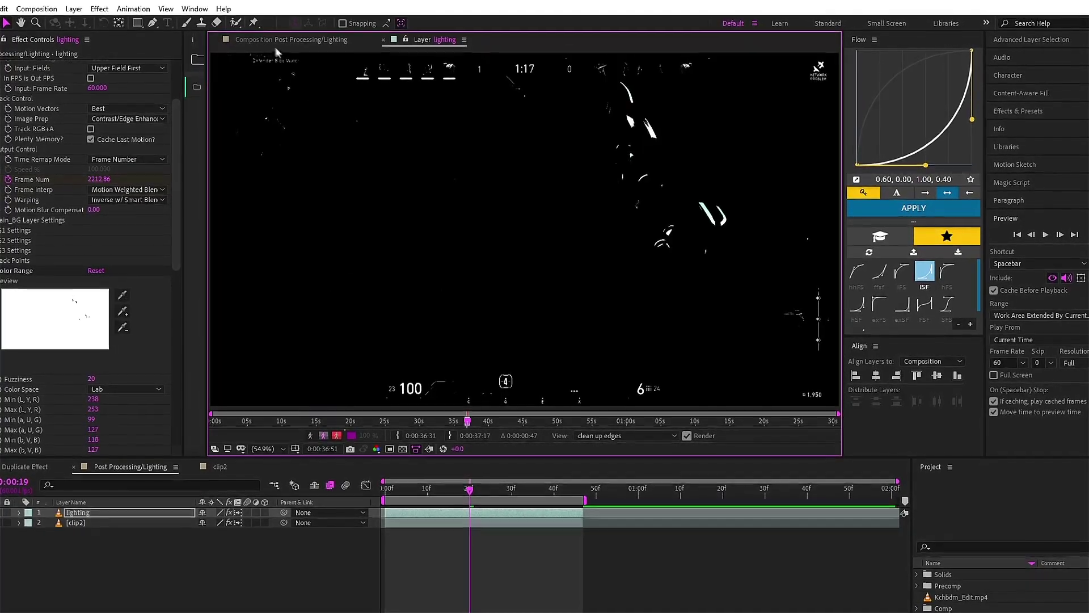
# - Return to the Post Processing/Lighting composition and pre-compose the lighting layer, moving all attributes into the new composition
pyautogui.click(277, 40)
pyautogui.click(414, 513)
pyautogui.hotkey('ctrl', 'space')
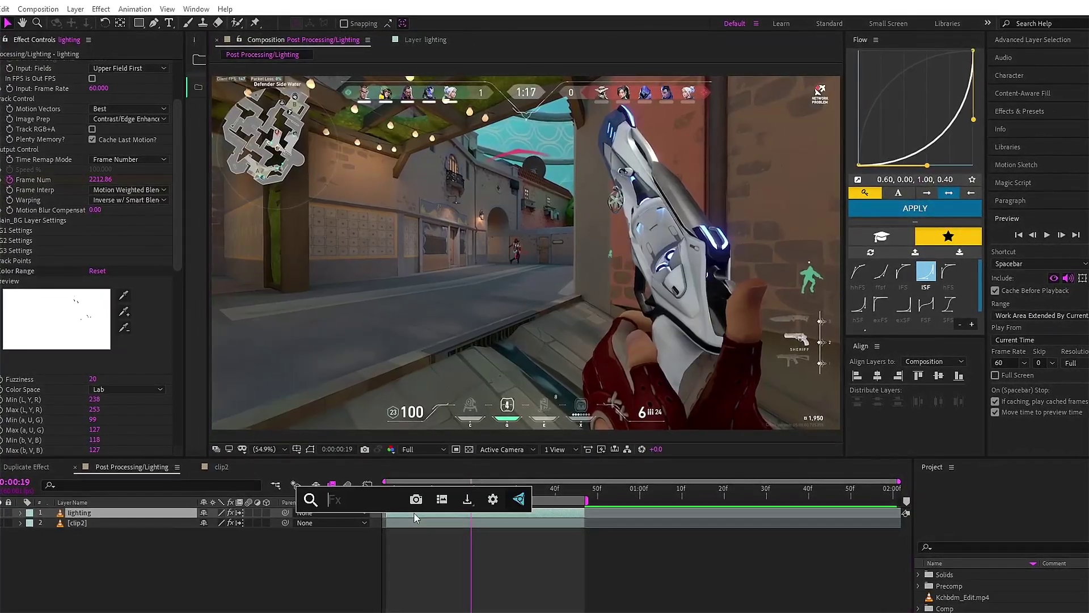
pyautogui.press('Escape')
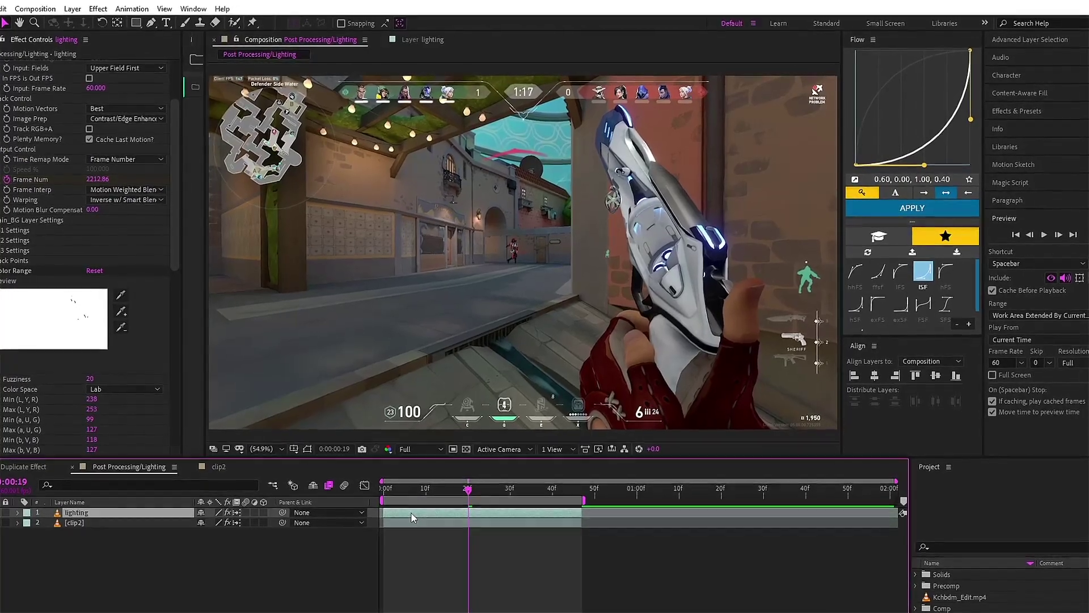
pyautogui.hotkey('ctrl', 'shift', 'c')
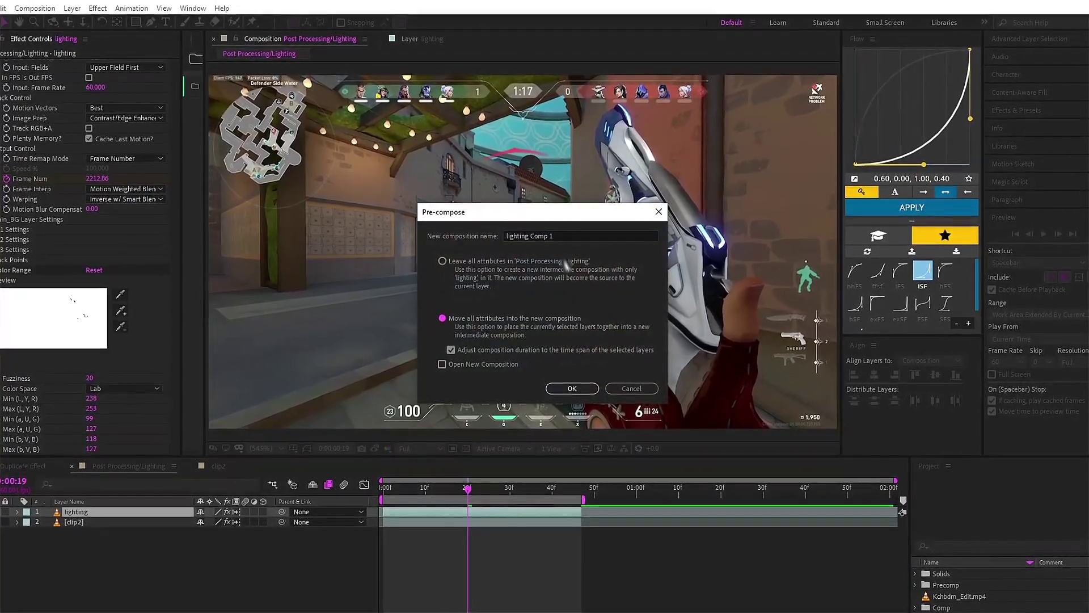
pyautogui.click(572, 389)
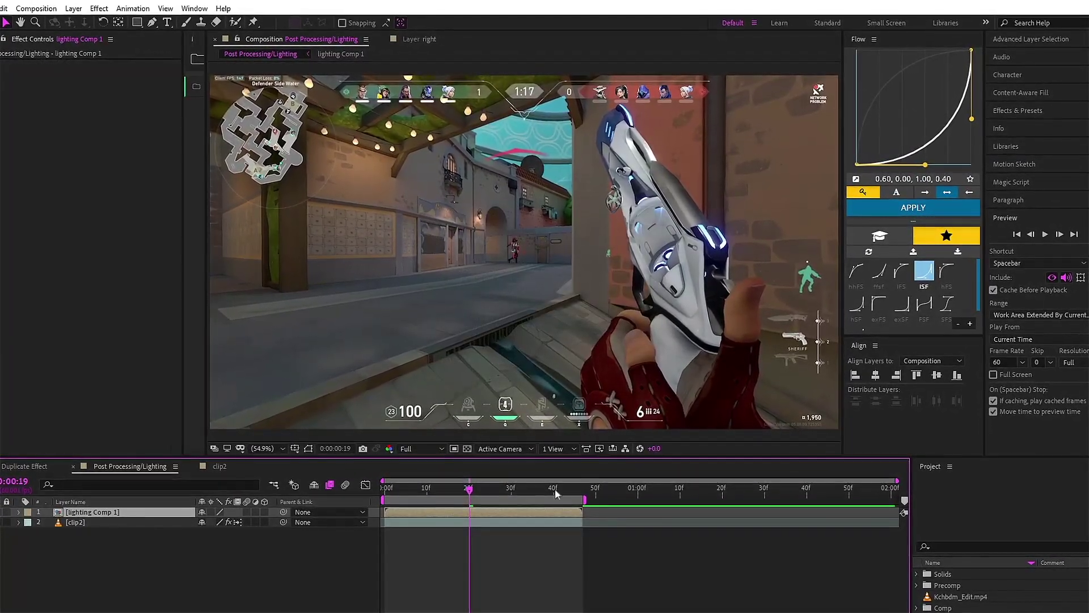
# - Apply Deep Glow to the pre-composed lighting layer and enable its Unmult option
pyautogui.hotkey('ctrl', 'space')
pyautogui.write('deep')
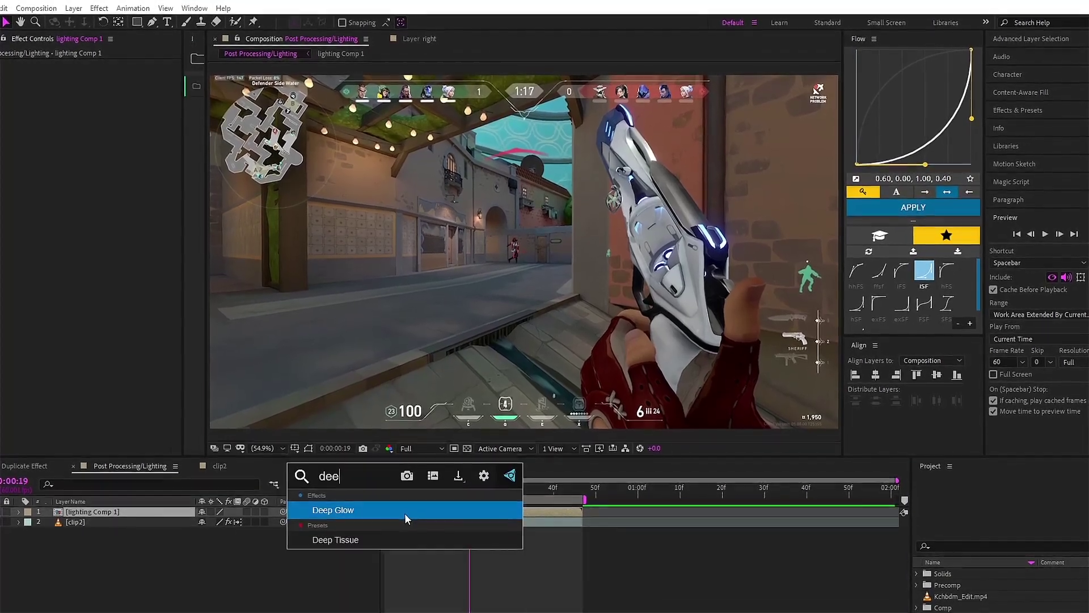
pyautogui.press('Return')
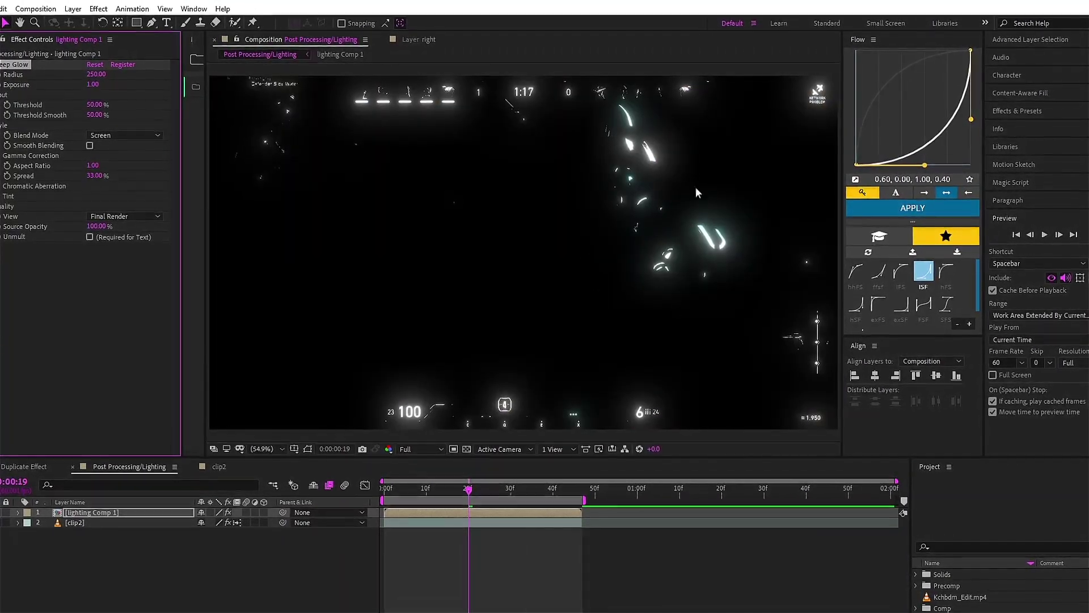
pyautogui.click(89, 237)
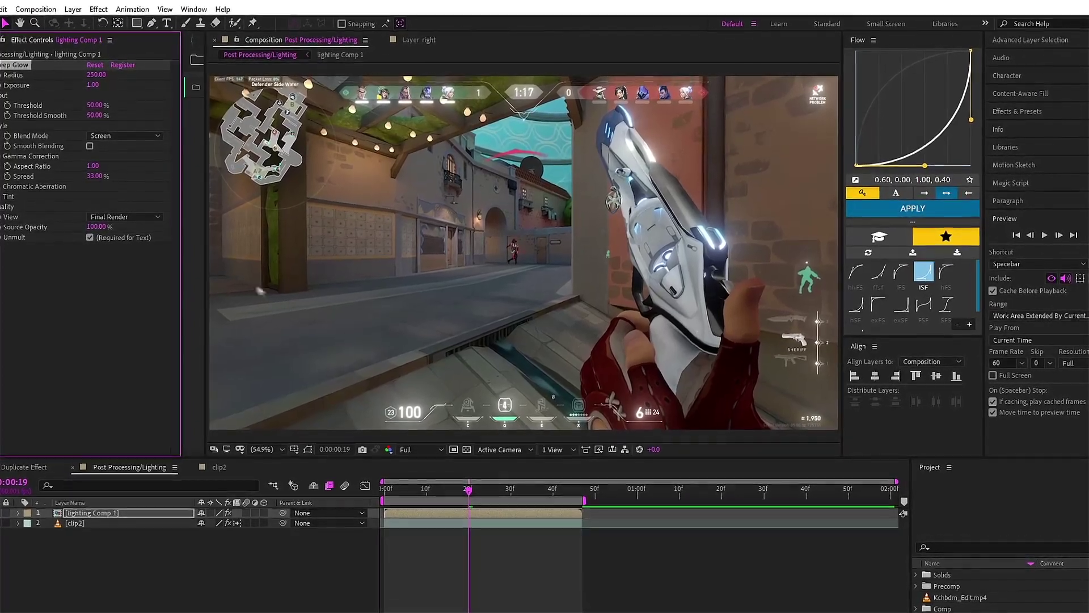
# - Draw a closed Pen tool mask around the gun and hand on lighting Comp 1, and preview the result from the start
pyautogui.click(97, 513)
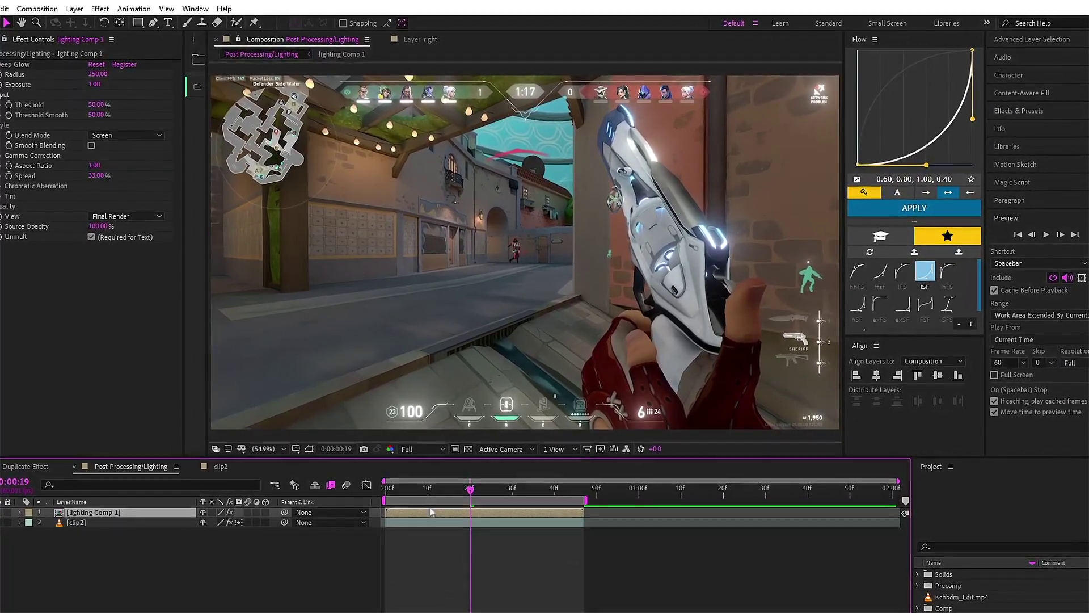
pyautogui.press('g')
pyautogui.click(541, 435)
pyautogui.click(566, 308)
pyautogui.click(566, 233)
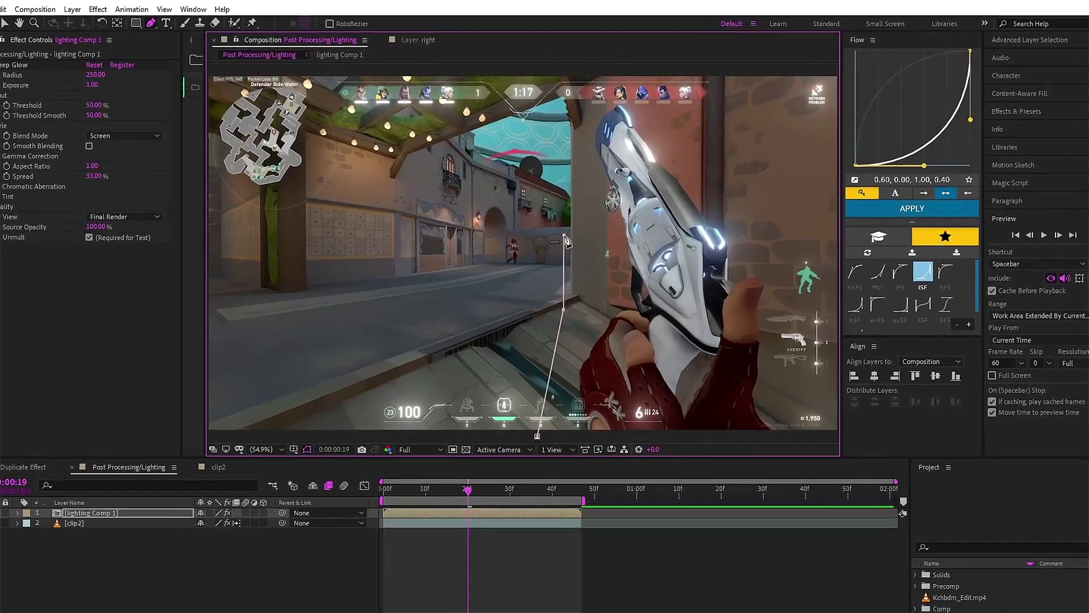
pyautogui.click(557, 130)
pyautogui.click(570, 90)
pyautogui.click(629, 77)
pyautogui.click(707, 155)
pyautogui.click(774, 247)
pyautogui.click(788, 363)
pyautogui.click(789, 426)
pyautogui.click(540, 436)
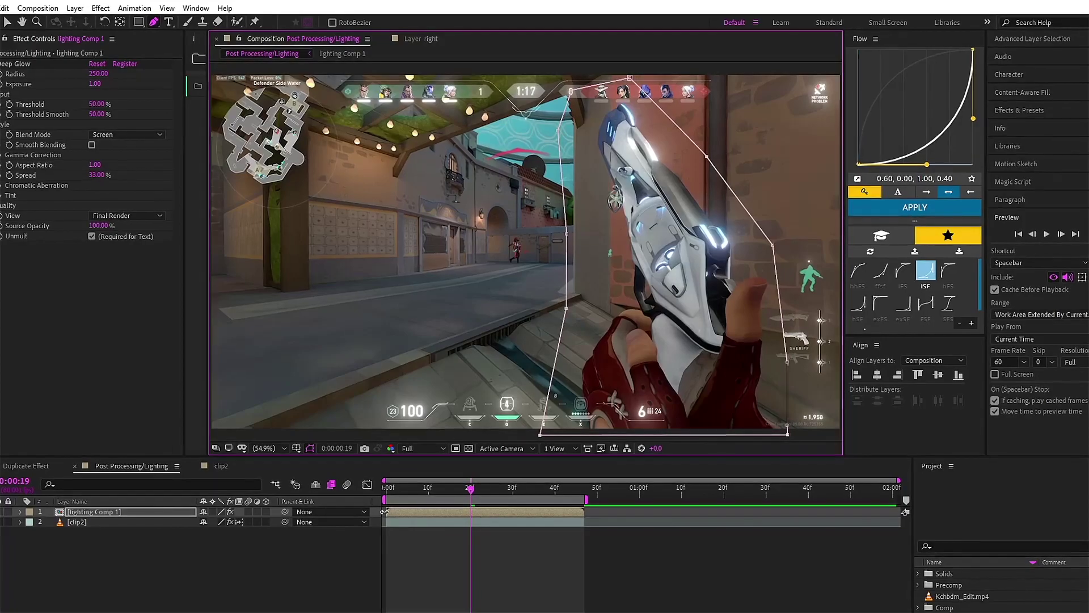
pyautogui.moveTo(471, 488); pyautogui.dragTo(324, 495)
pyautogui.press('space')
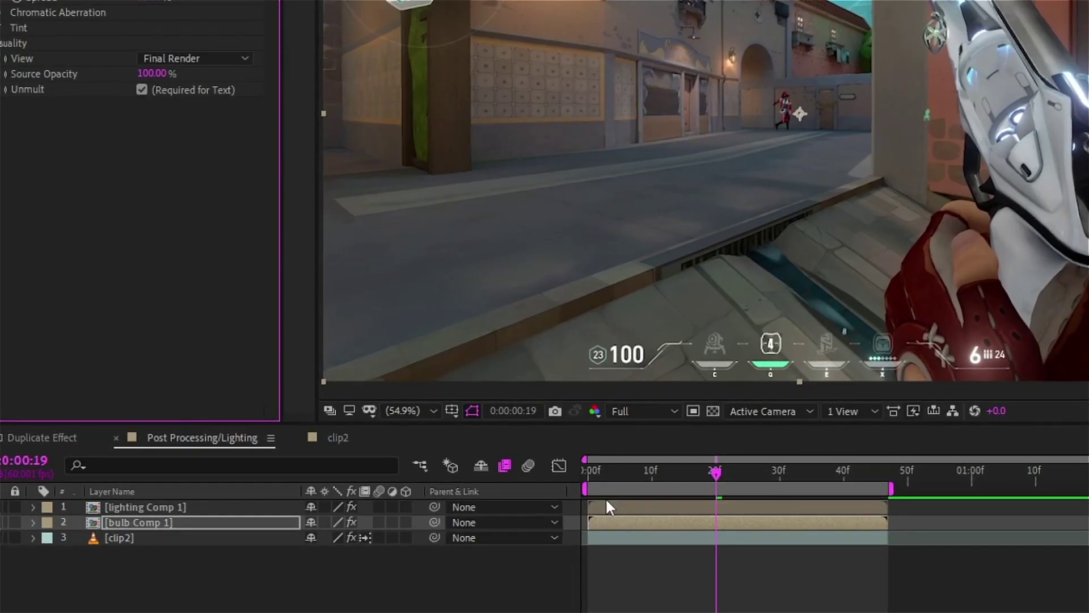
# - Apply the S_Flicker effect to bulb Comp 1
pyautogui.hotkey('ctrl', 'space')
pyautogui.write('in')
pyautogui.press('BackSpace')
pyautogui.press('BackSpace')
pyautogui.write('slip')
pyautogui.press('BackSpace')
pyautogui.press('BackSpace')
pyautogui.press('BackSpace')
pyautogui.press('BackSpace')
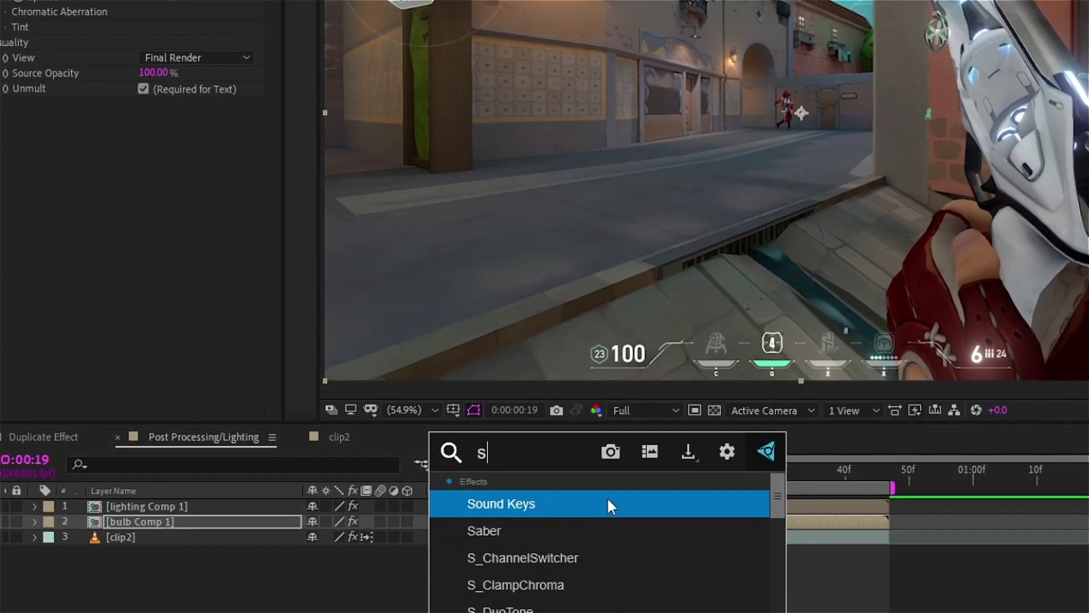
pyautogui.write('fli')
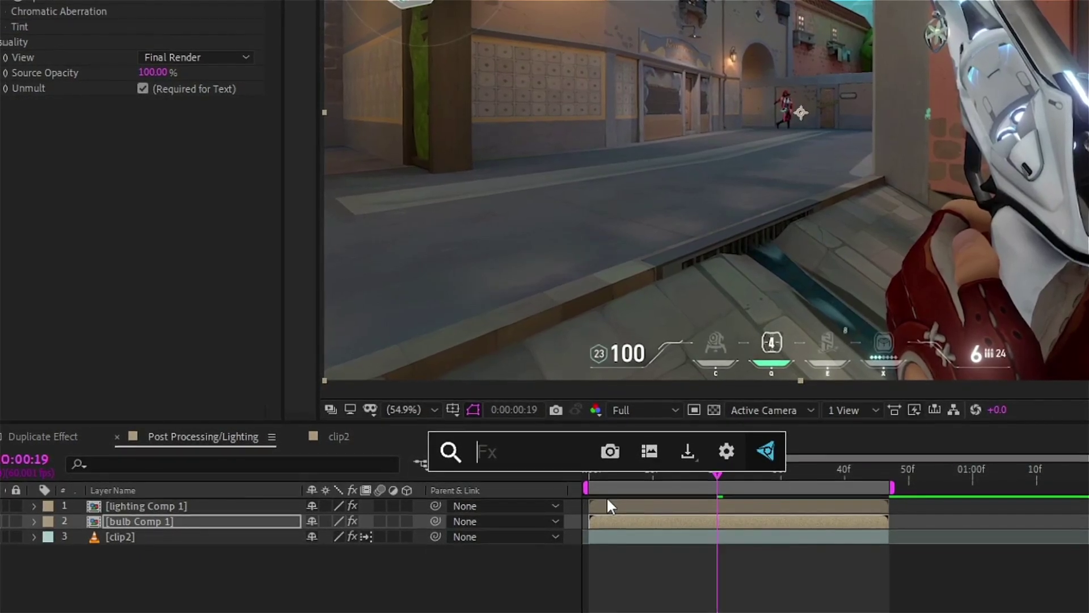
pyautogui.click(606, 499)
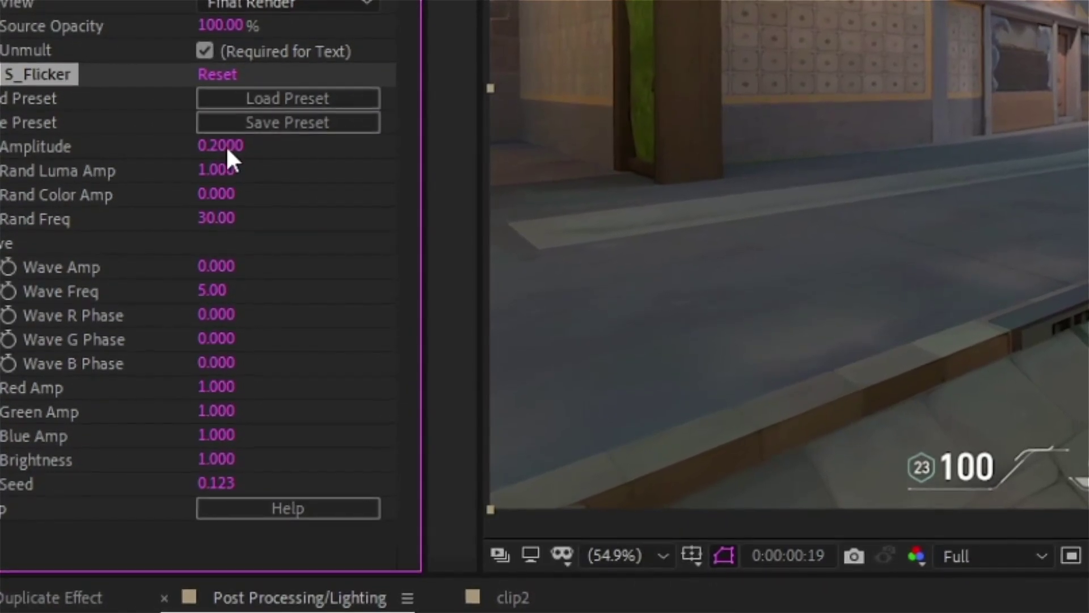
# - Set the S_Flicker Amplitude to 0.3 and Wave Amp to 0.2 on bulb Comp 1
pyautogui.click(206, 149)
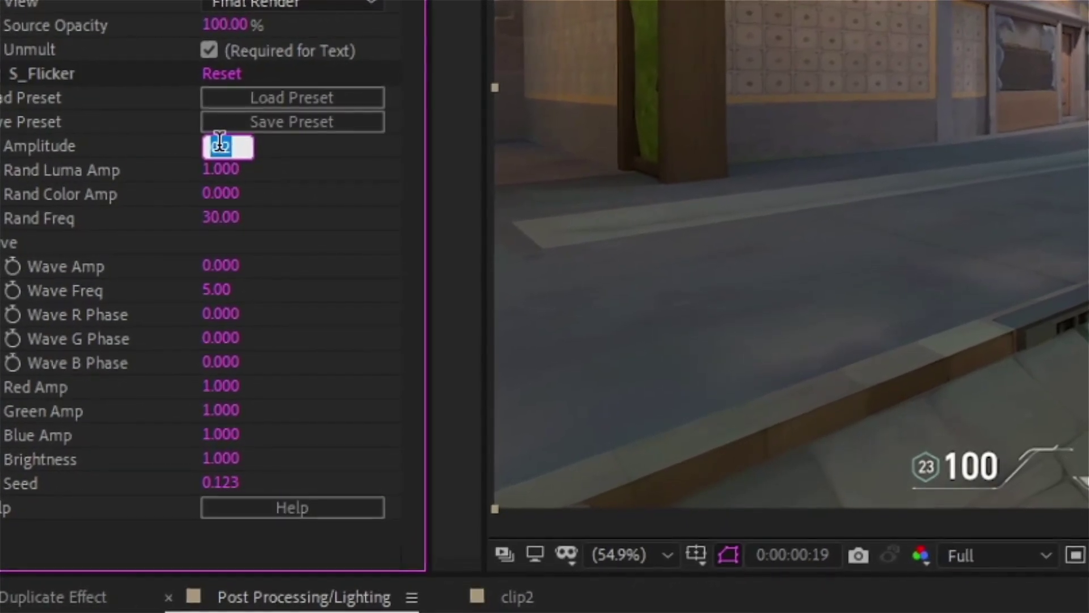
pyautogui.write('0.3')
pyautogui.press('Return')
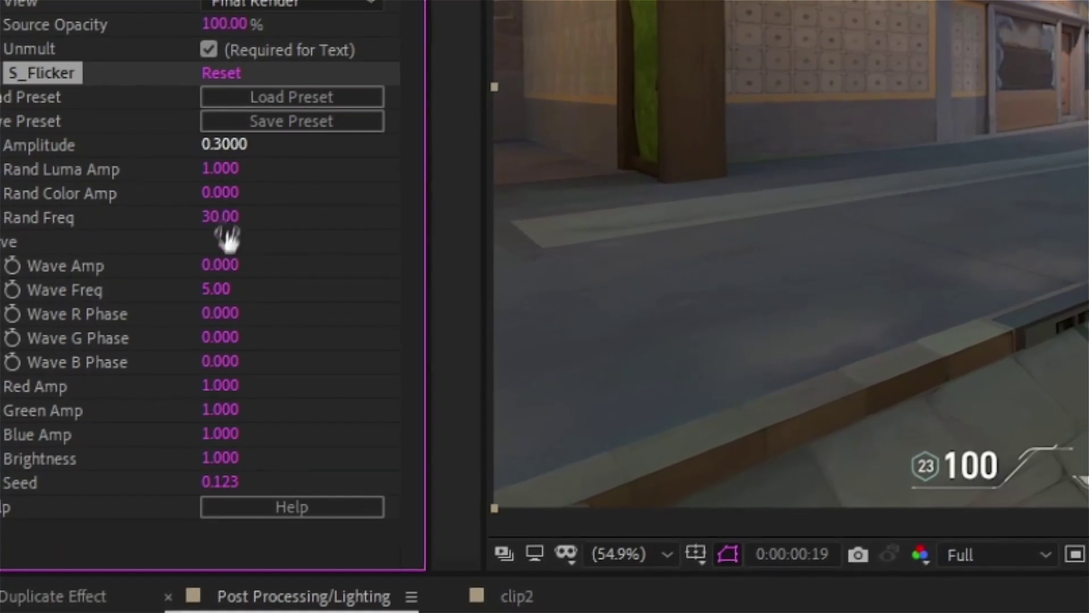
pyautogui.click(223, 267)
pyautogui.write('0.2')
pyautogui.press('Return')
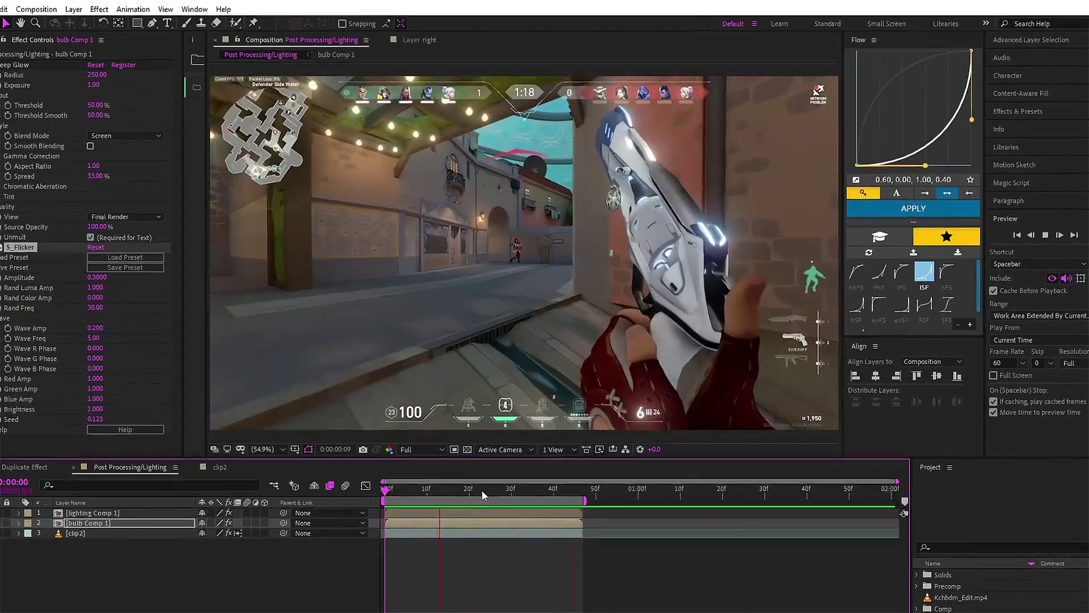
# - Stop at frame 0:00:23 and toggle layer visibility to compare the frame with and without the glow
pyautogui.click(481, 489)
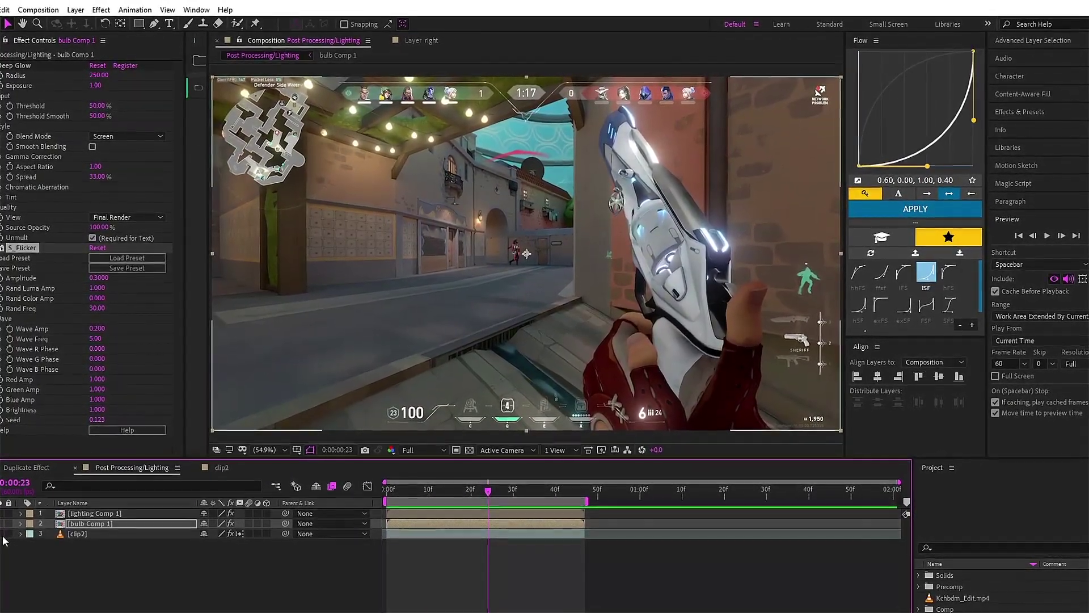
pyautogui.click(3, 536)
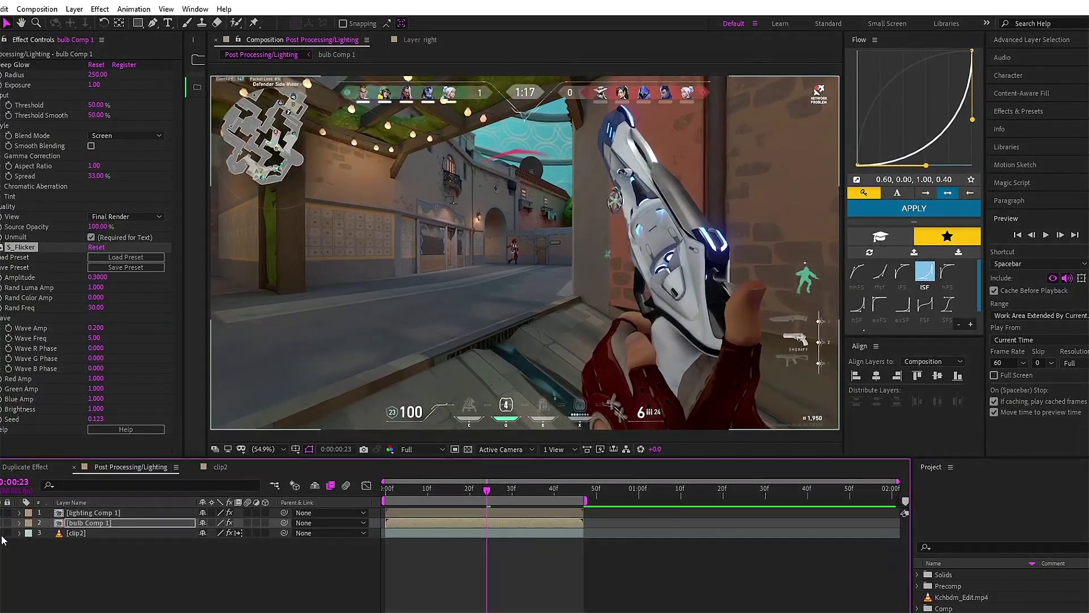